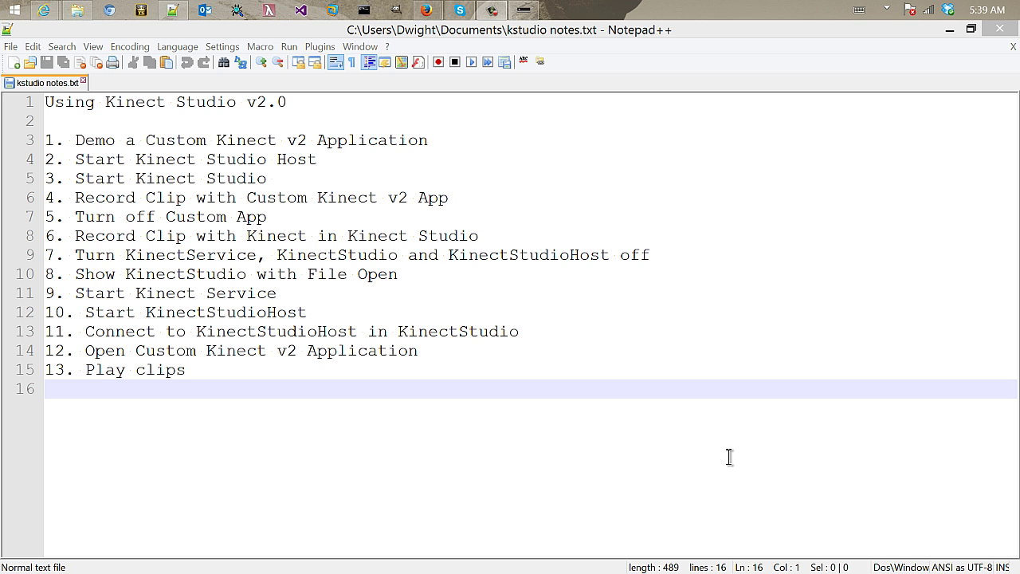
Step: Switch to File Explorer's Debug folder and select in turn the KinectEventsThroughKStudio.exe and KinectEventsThroughKStudio_withoutColor applications
click(77, 10)
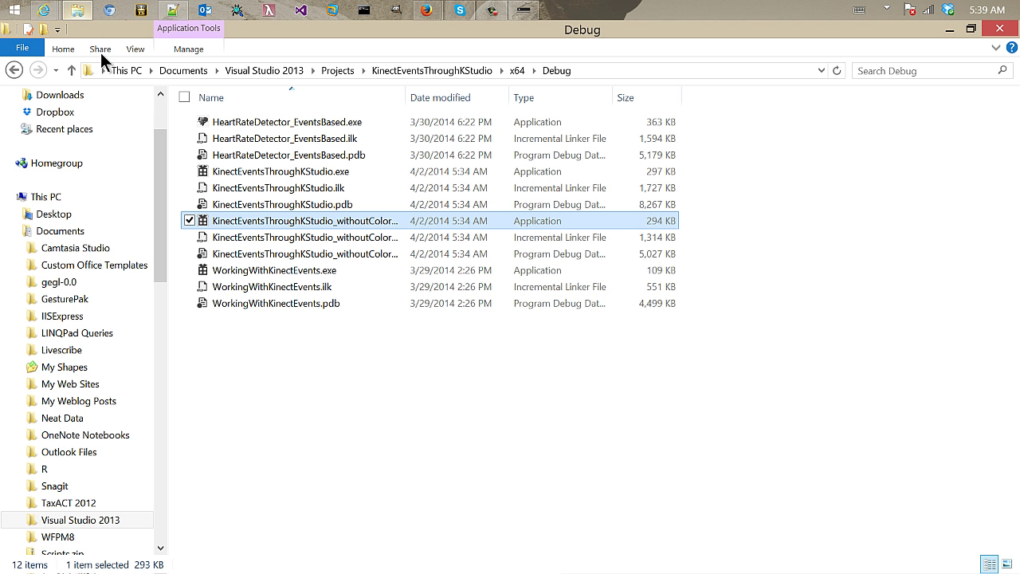
click(254, 174)
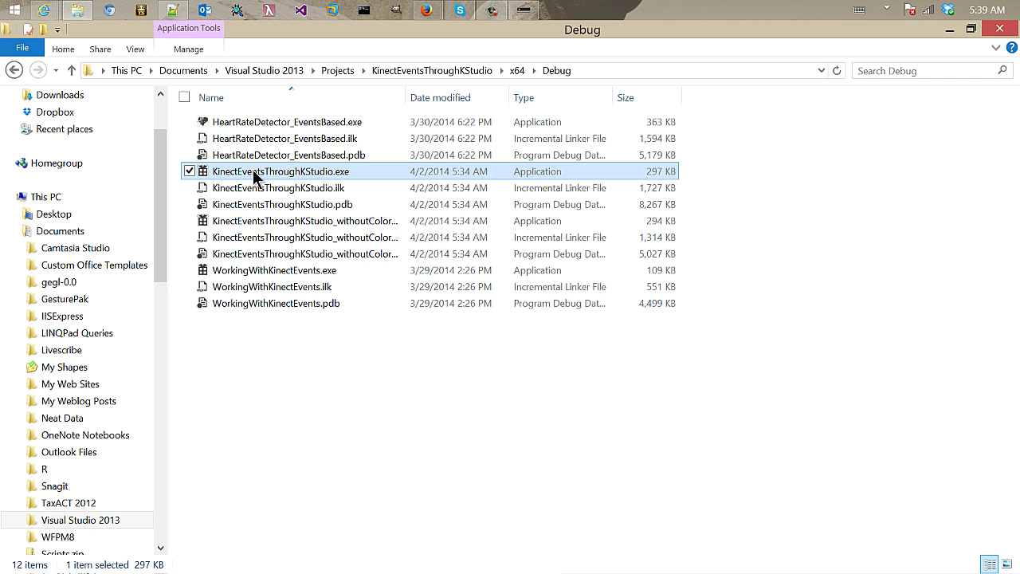
click(278, 225)
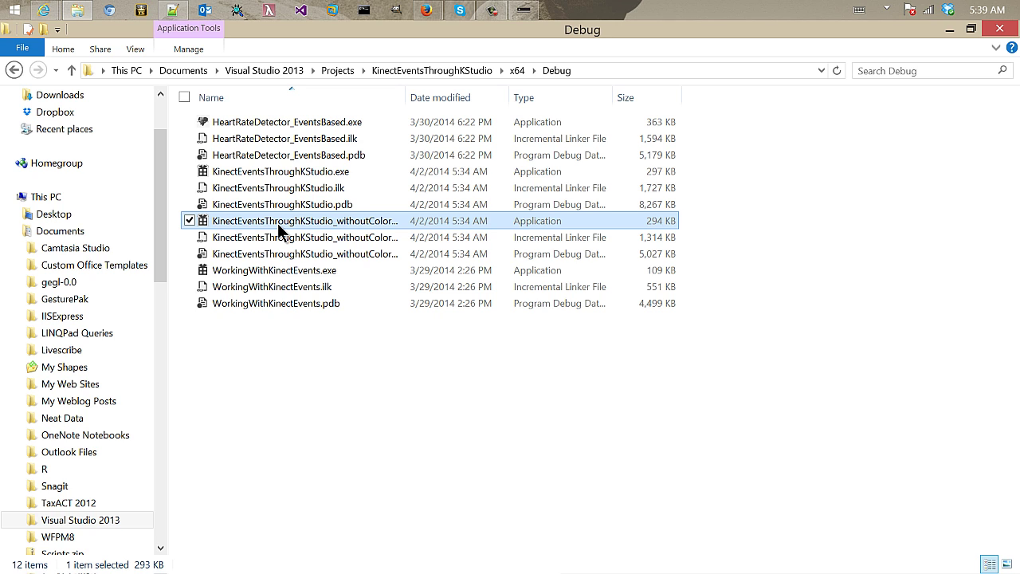
click(309, 171)
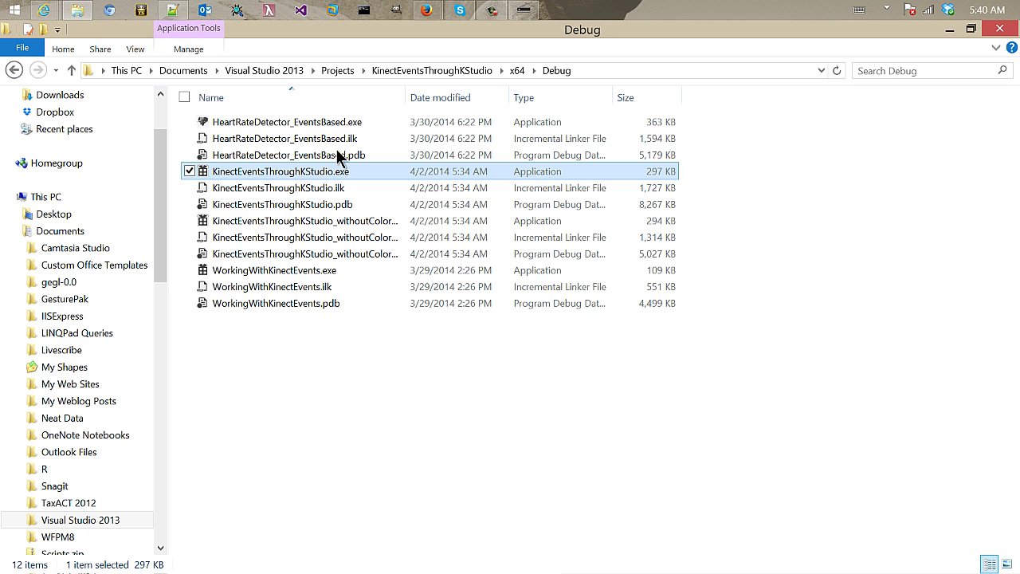
Step: Bring up the running KinectService console and search the Start screen for kinect
click(528, 10)
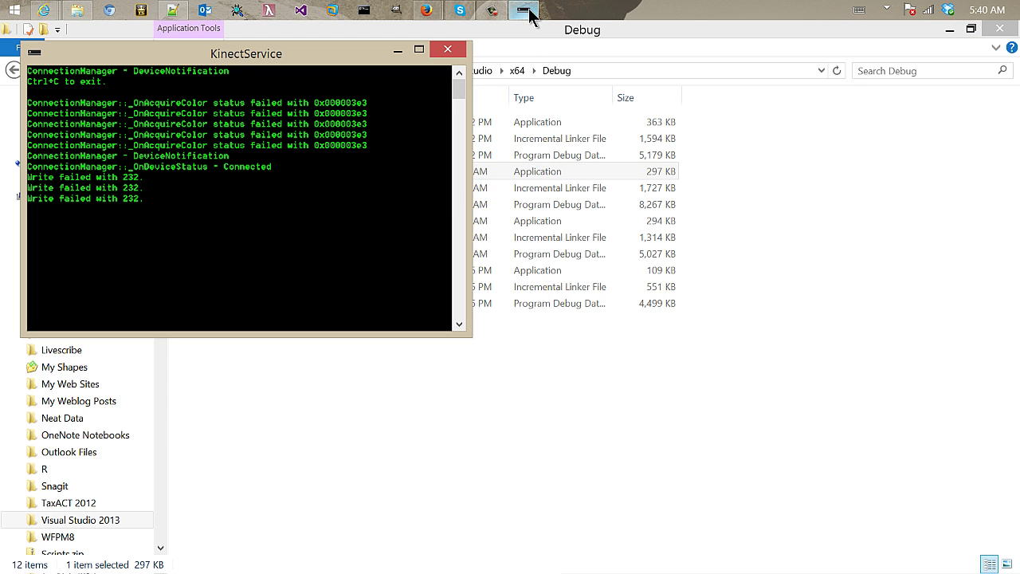
key(super)
text(kinect for Windows Kinect Studio)
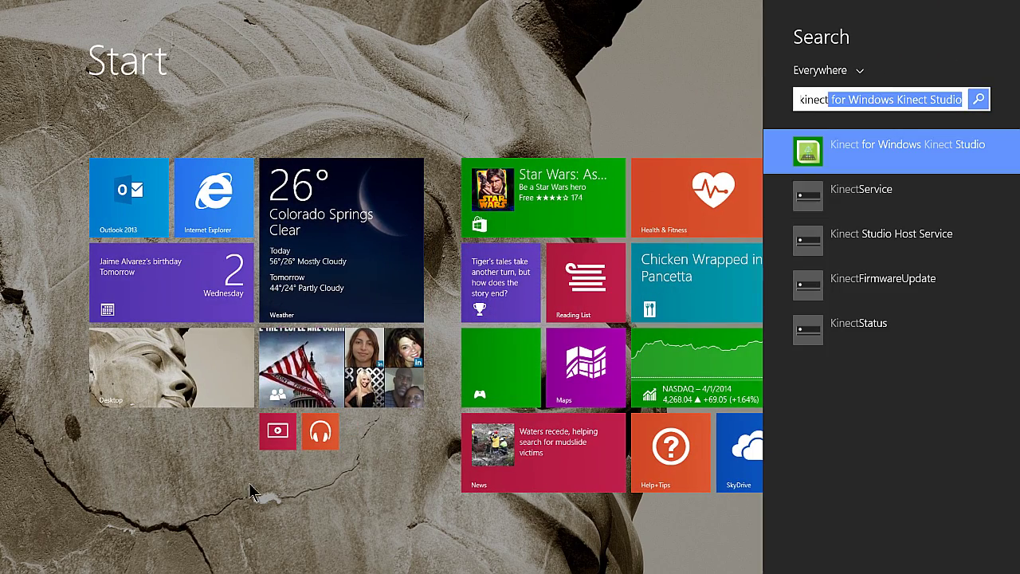
key(super)
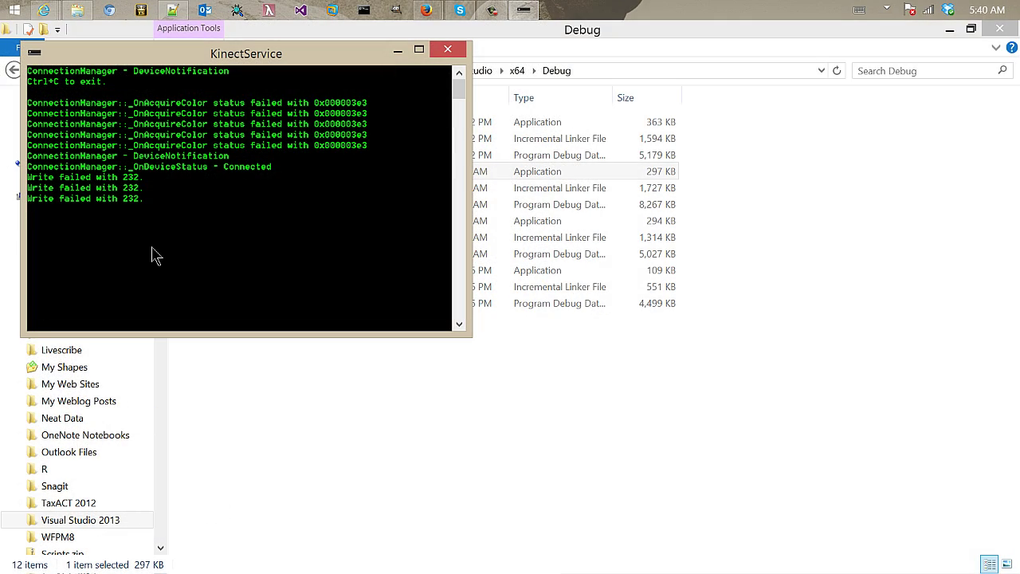
Step: Run KinectEventsThroughKStudio.exe from the Debug folder and close it, and do the same with the KinectEventsThroughKStudio_withoutColor application
click(282, 472)
click(215, 172)
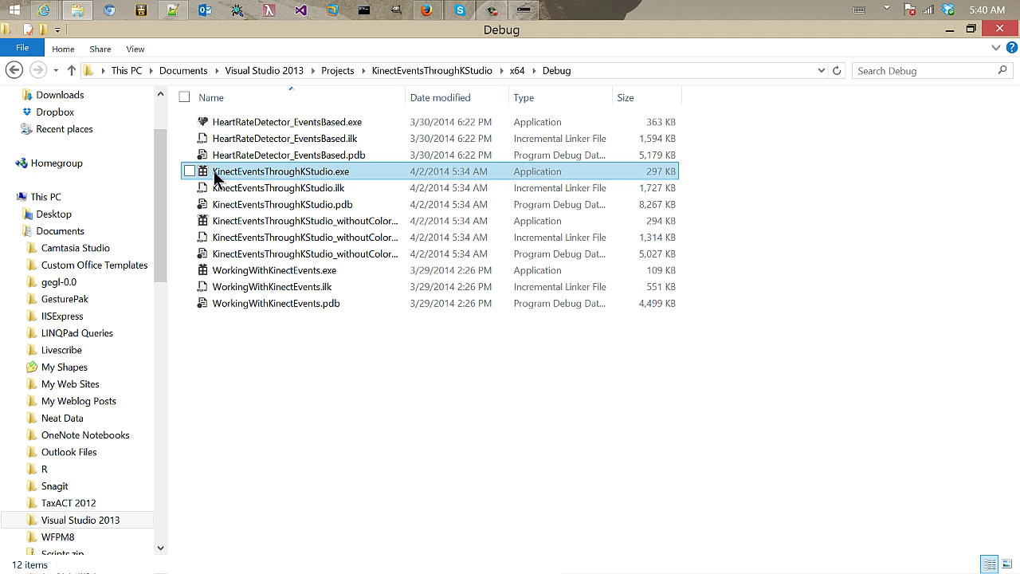
double_click(214, 174)
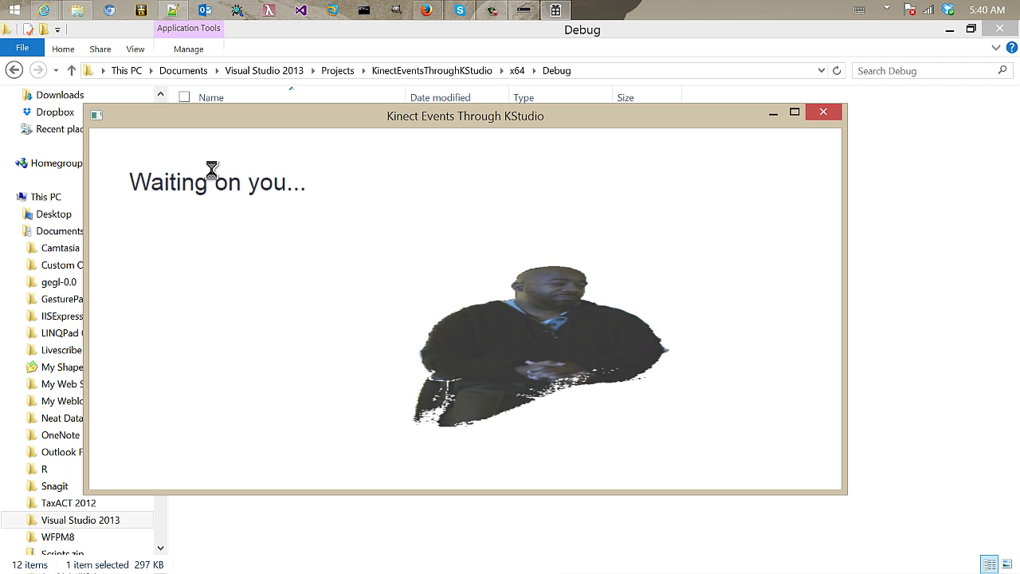
click(823, 112)
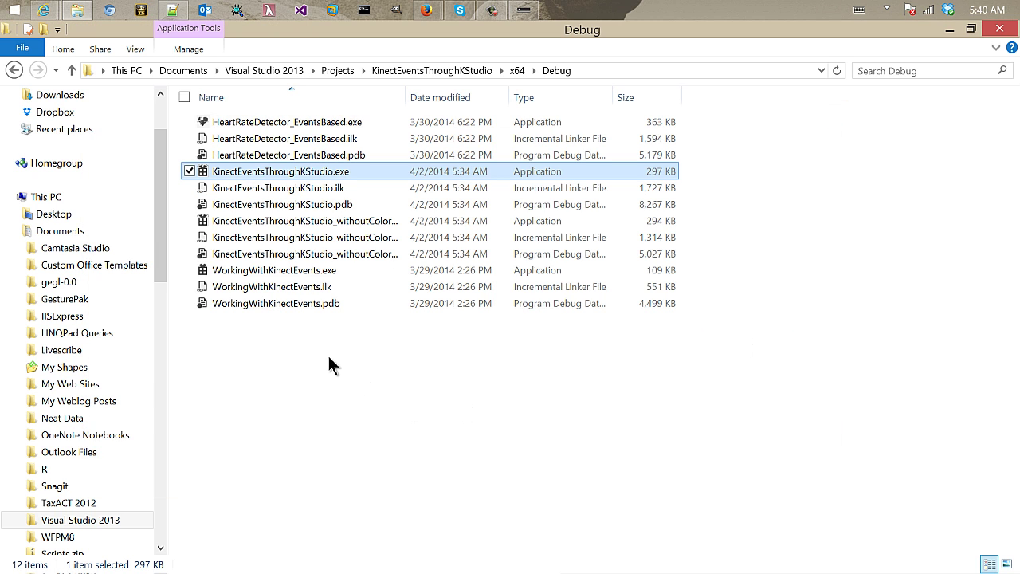
double_click(283, 219)
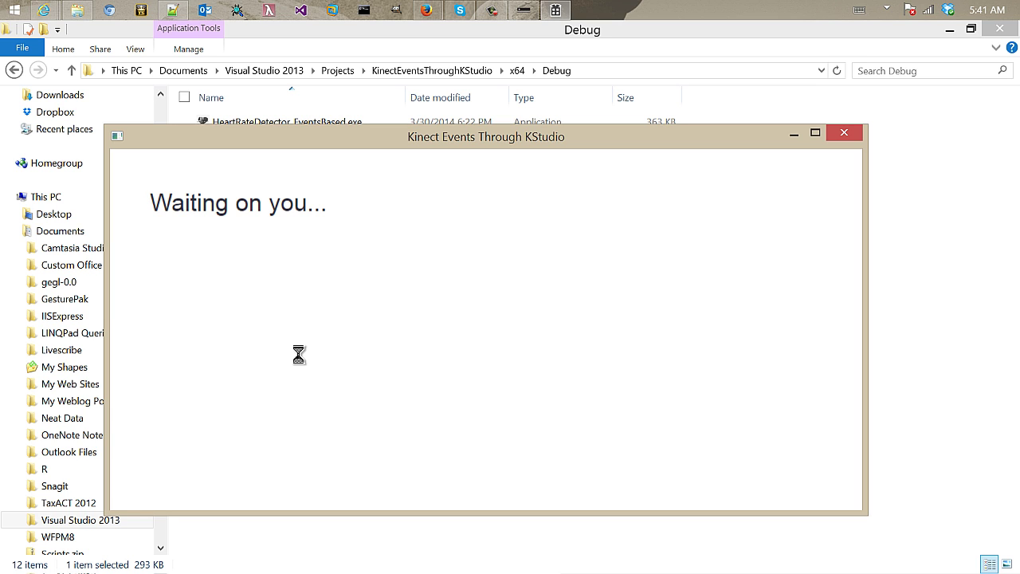
click(842, 133)
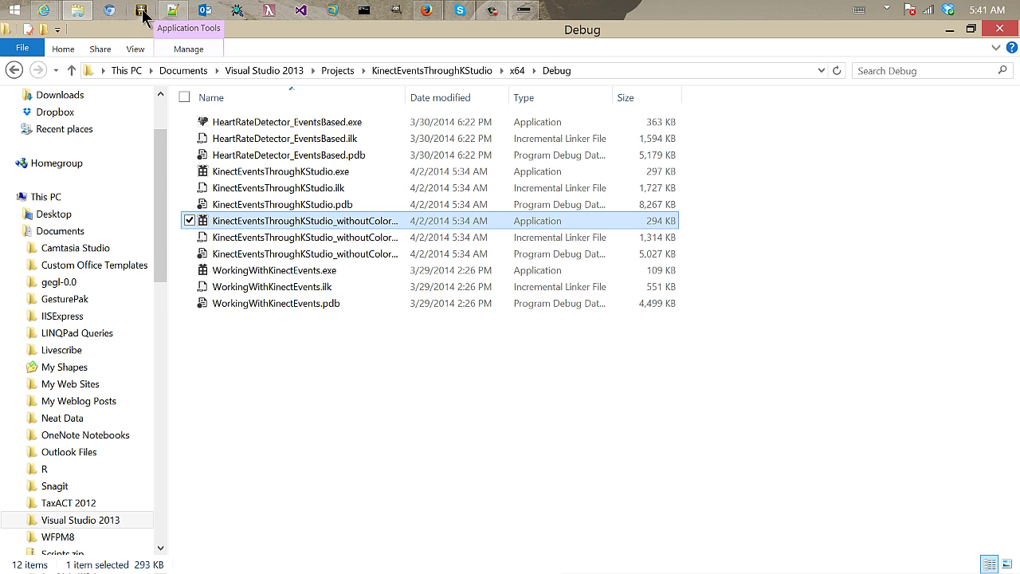
Step: Review the start-host item in kstudio notes.txt and launch Kinect Studio Host Service from the Start screen search
click(172, 10)
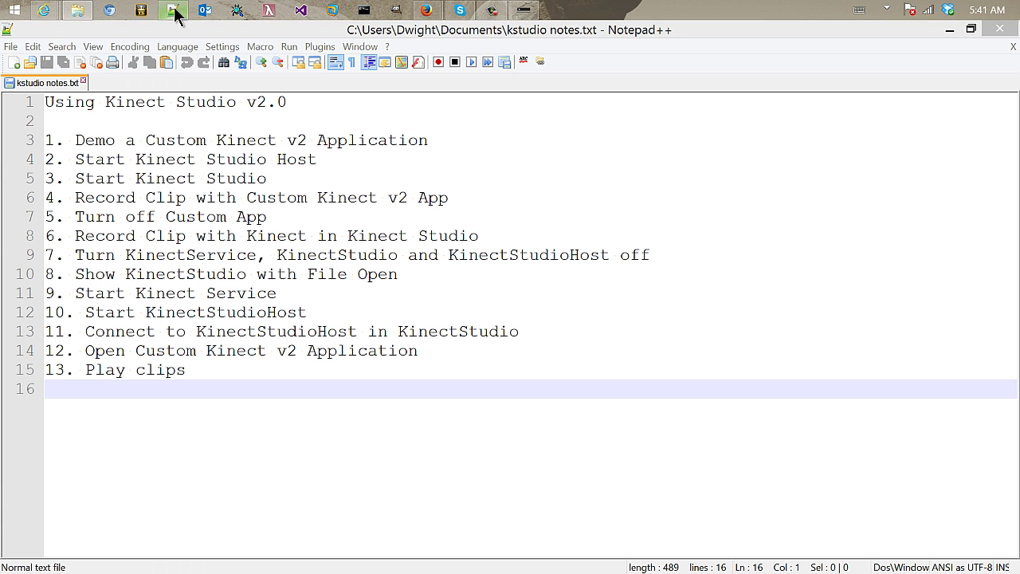
click(322, 157)
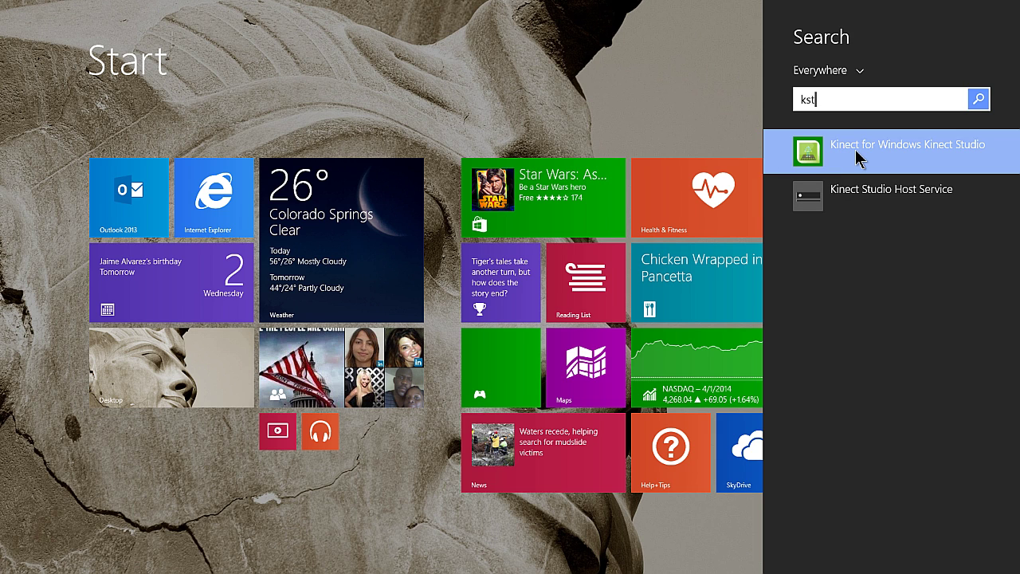
click(862, 195)
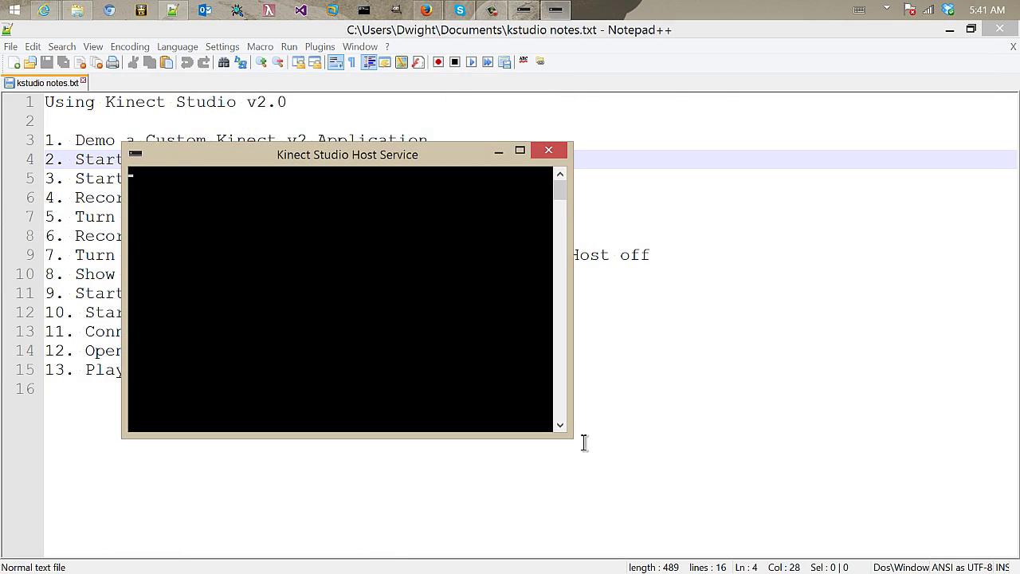
Step: Search the Start screen for Kstu and launch Kinect for Windows Kinect Studio
key(super)
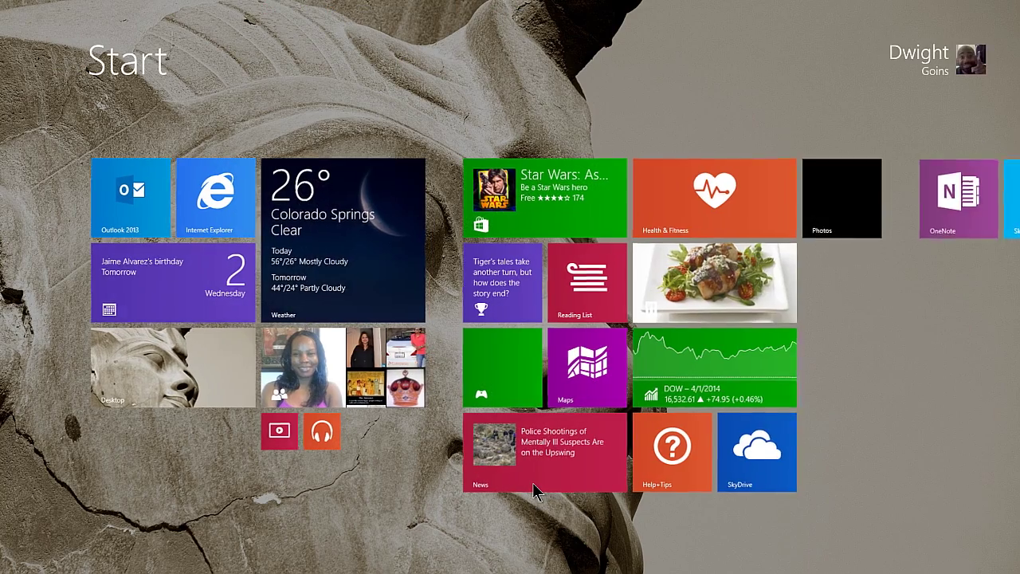
text(Kstu)
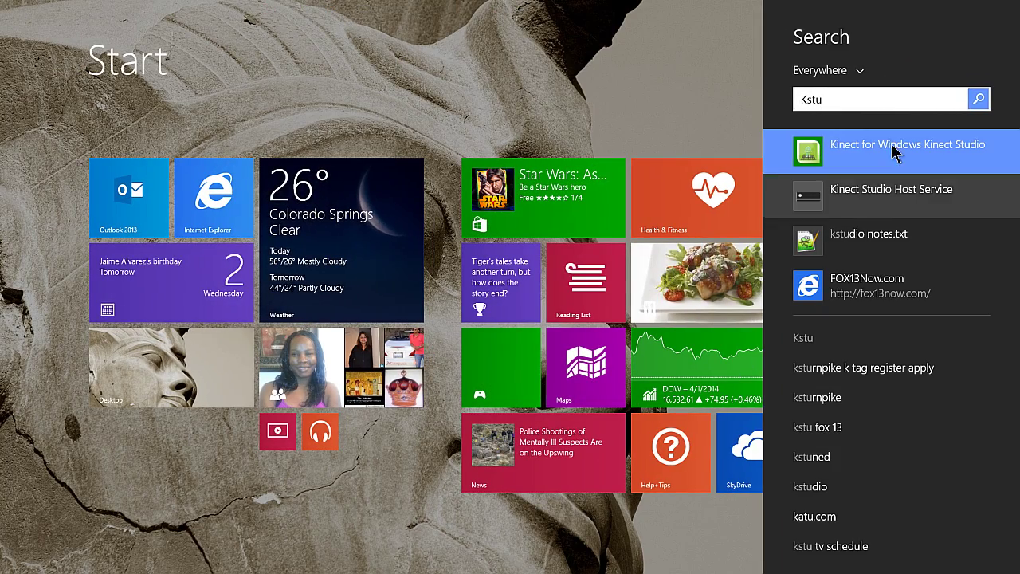
click(884, 149)
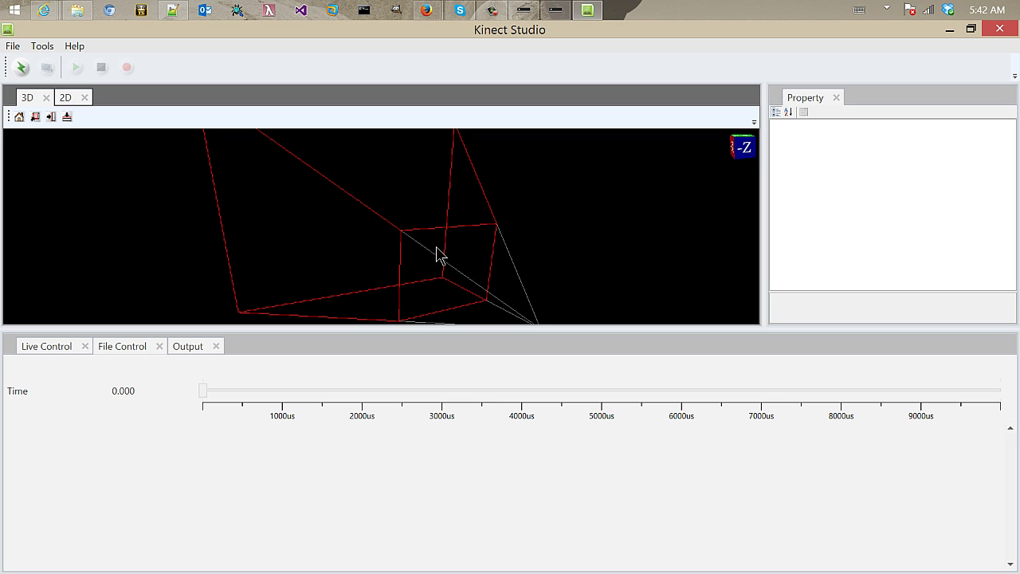
Step: Check the Kinect Studio Host Service and KinectService consoles, and connect Kinect Studio to the host service
click(557, 11)
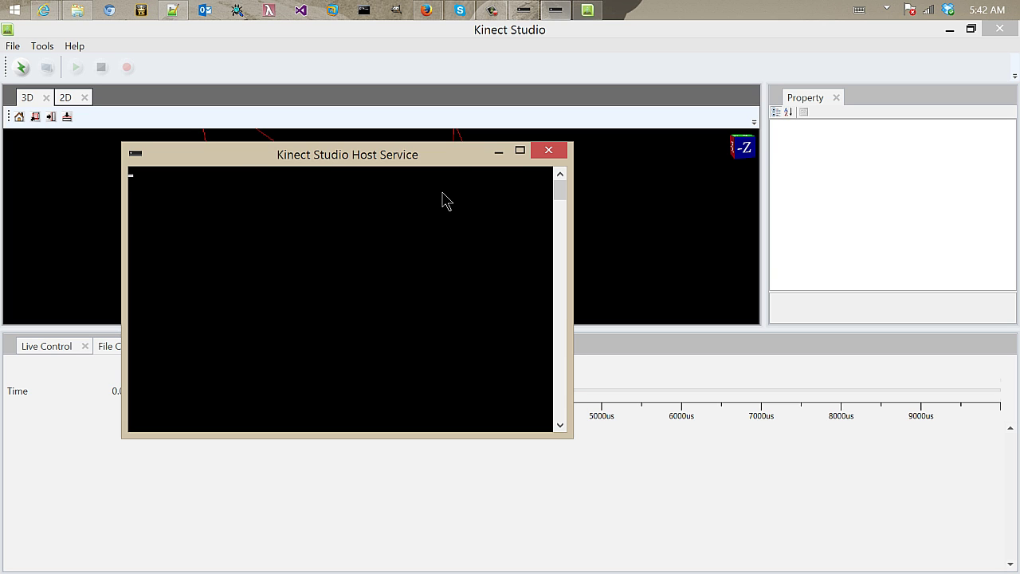
click(520, 12)
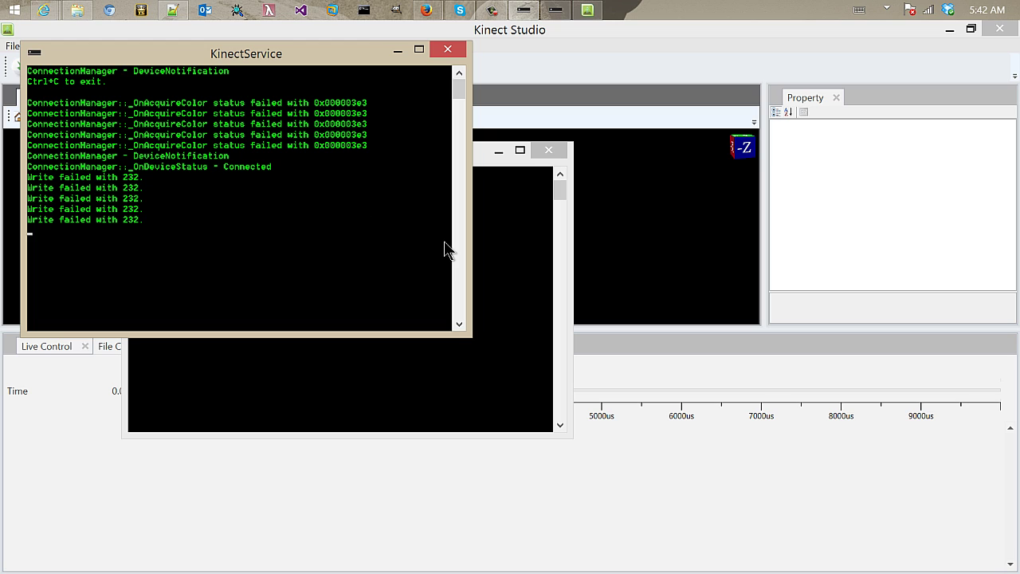
click(616, 278)
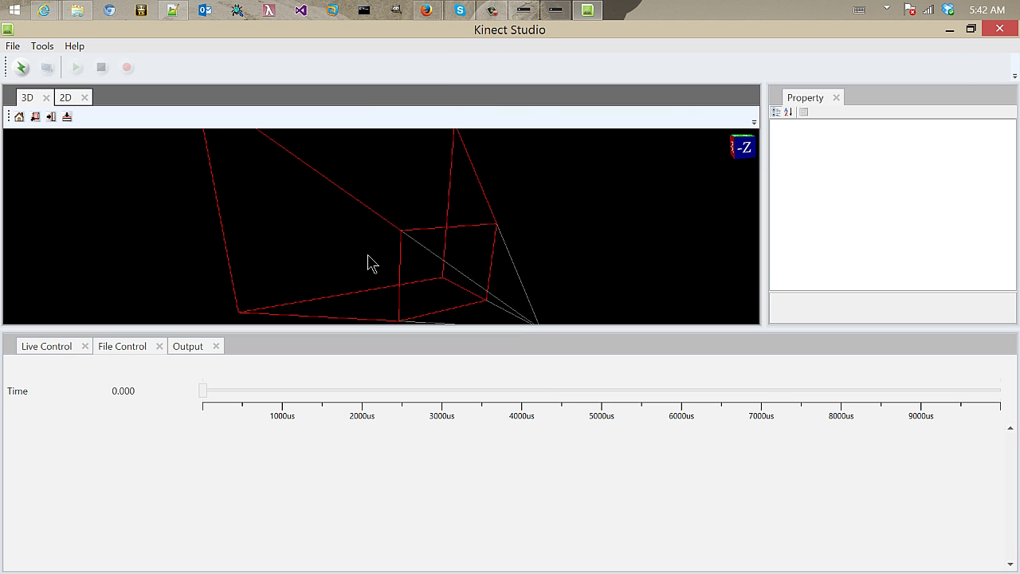
click(22, 70)
click(19, 68)
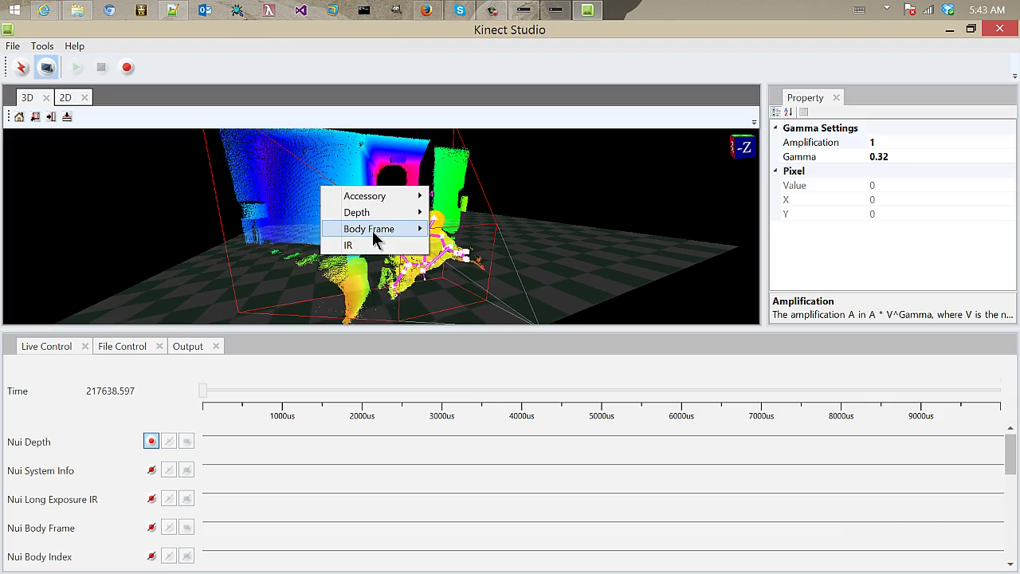
Step: Set the body frame display in the 3D view to Body With Joint Orientation
mouse_move(376, 238)
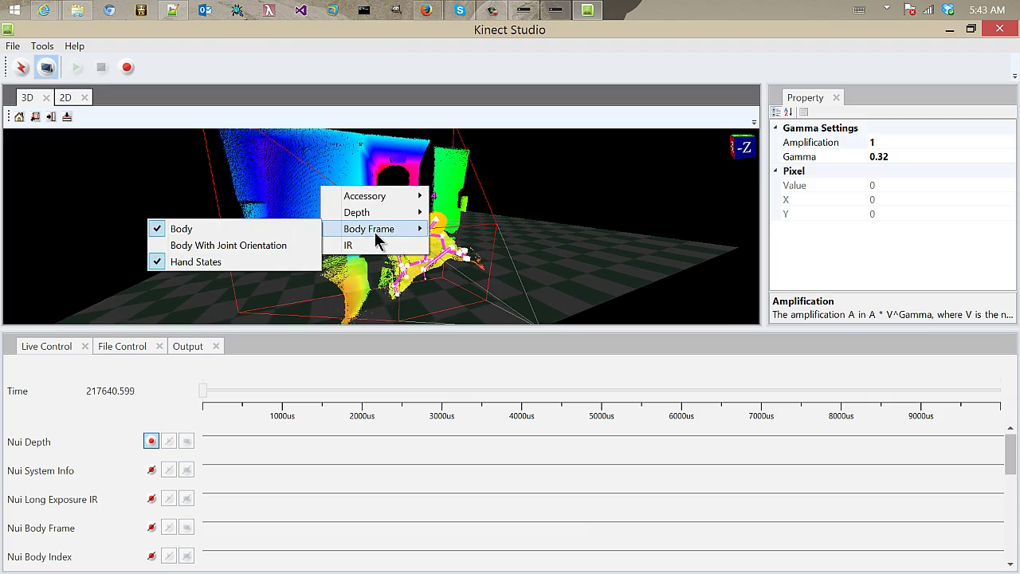
click(261, 246)
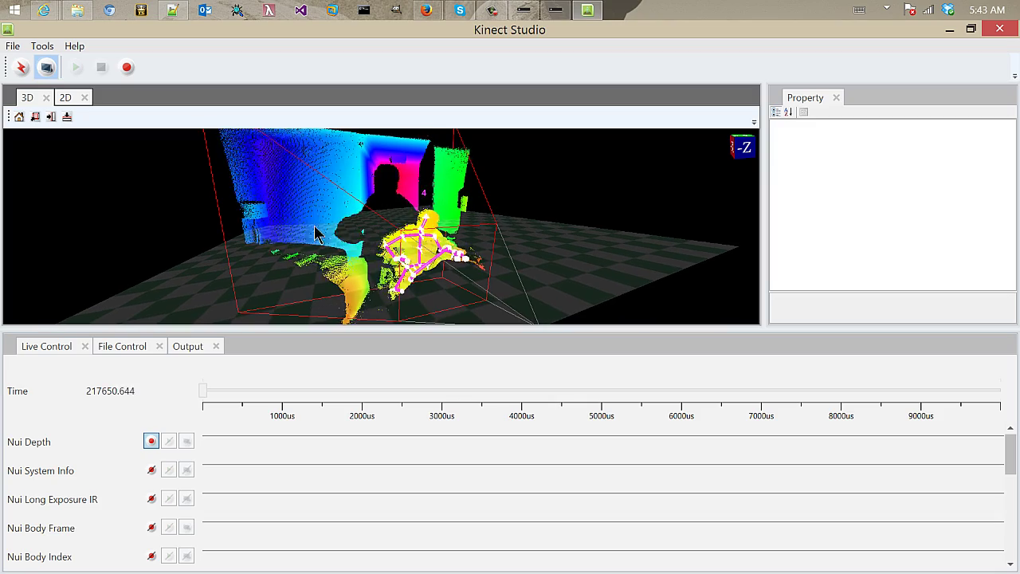
Step: Set the depth display in the 3D view to Grey Point Cloud
right_click(275, 193)
mouse_move(333, 238)
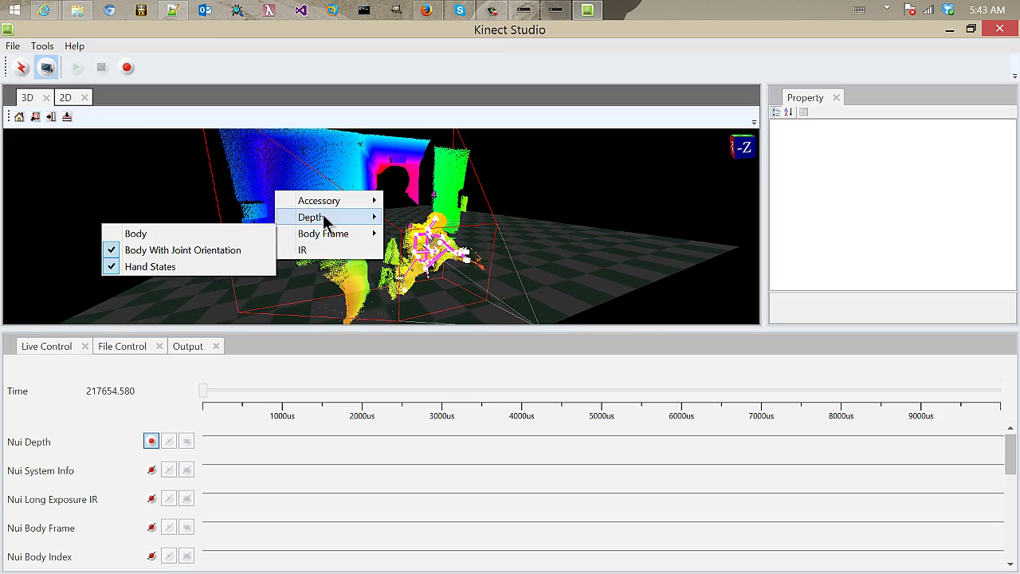
mouse_move(326, 220)
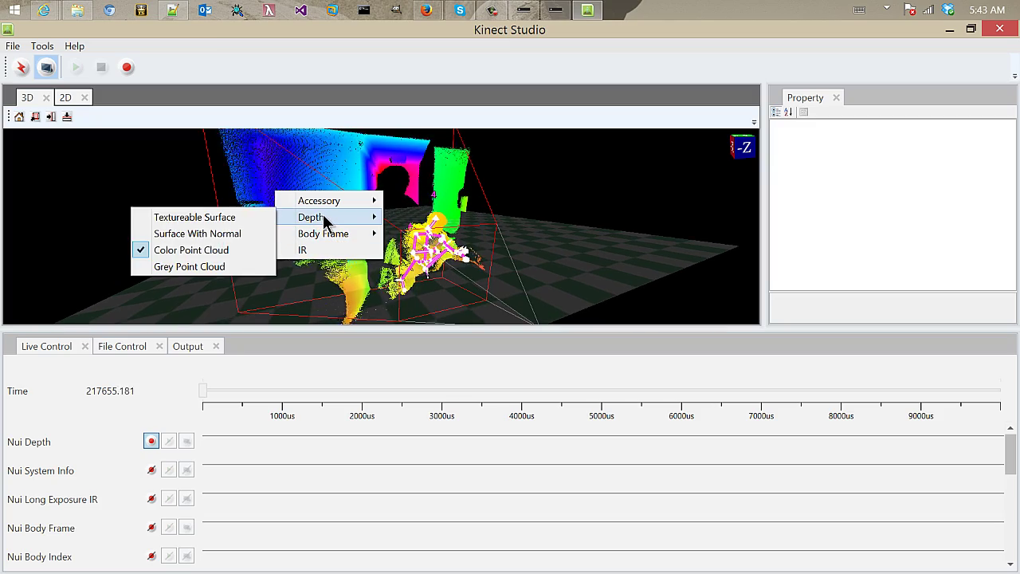
click(212, 267)
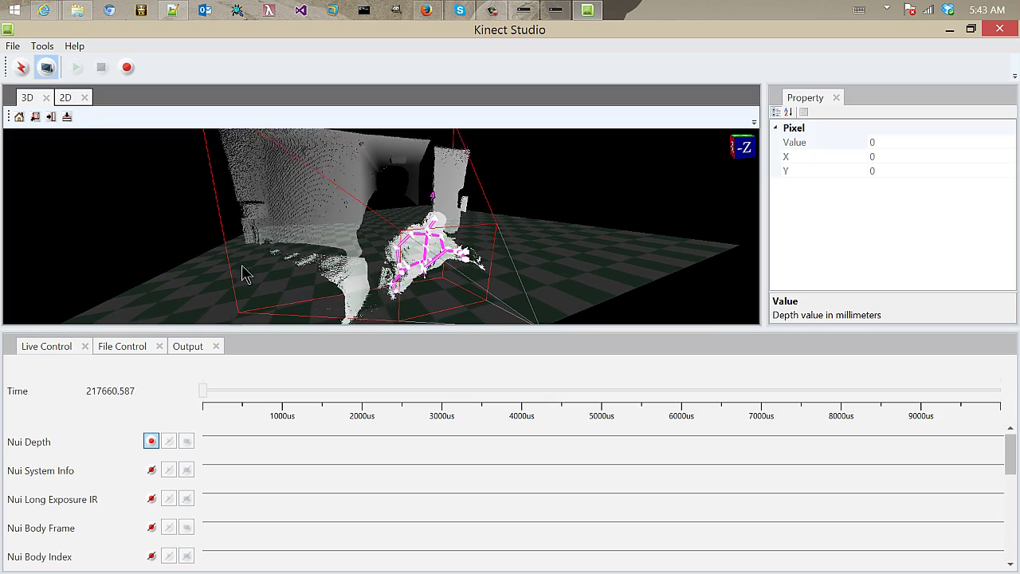
Step: Turn on the Kinect View Frustum accessory in the 3D view
right_click(378, 213)
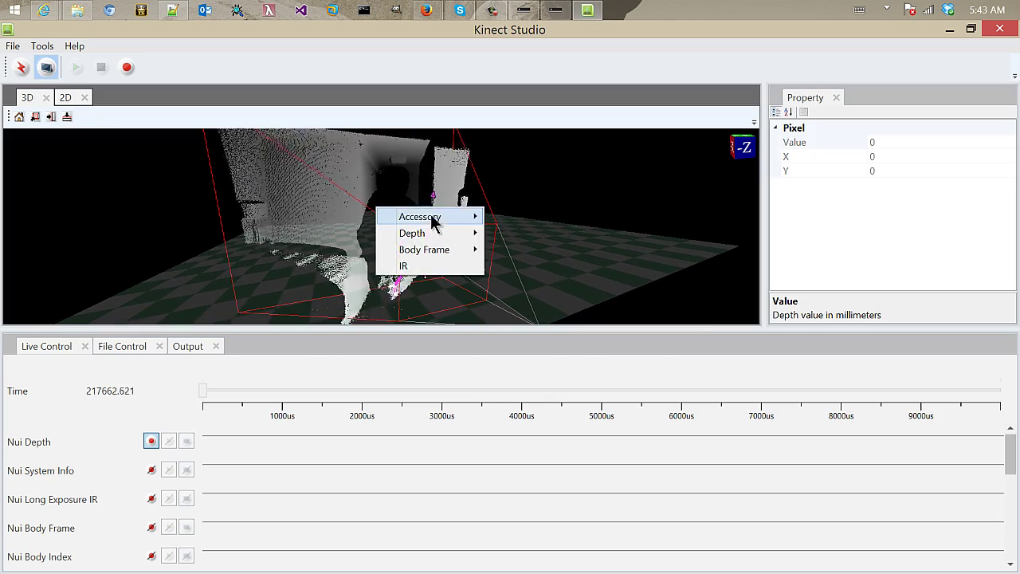
mouse_move(435, 217)
click(336, 234)
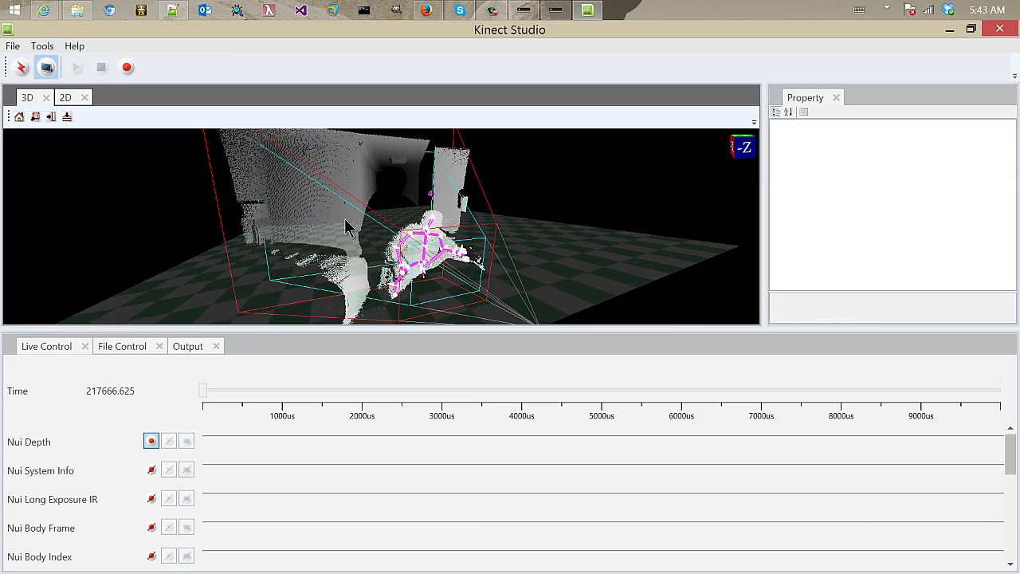
Step: Set the depth display in the 3D view to Surface With Normal
right_click(345, 218)
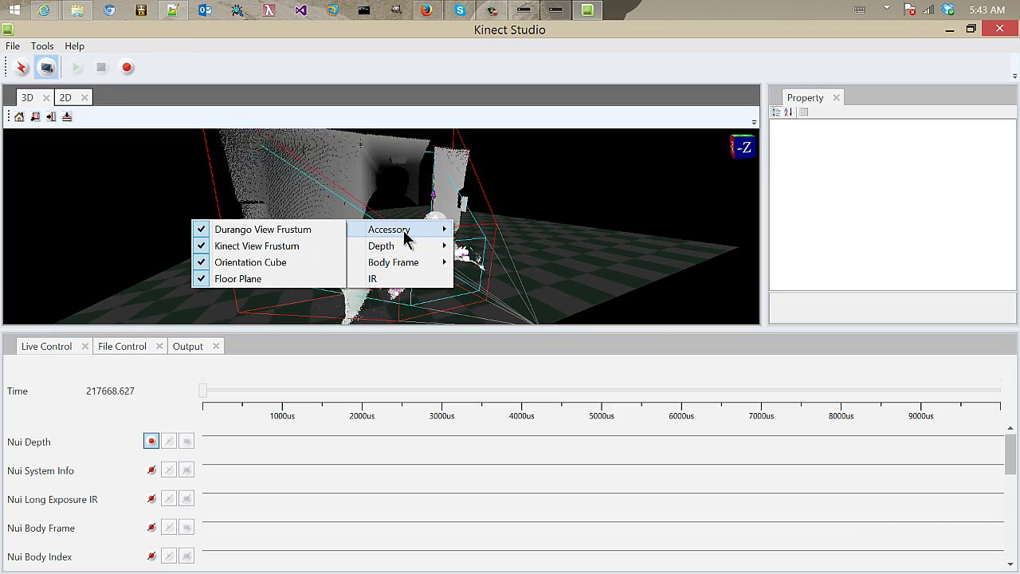
mouse_move(403, 249)
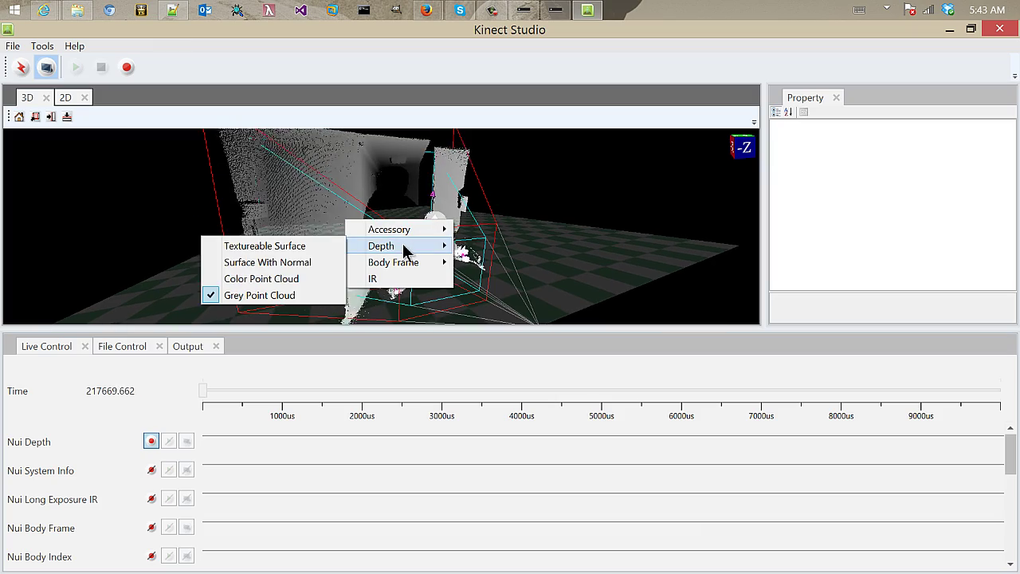
click(295, 265)
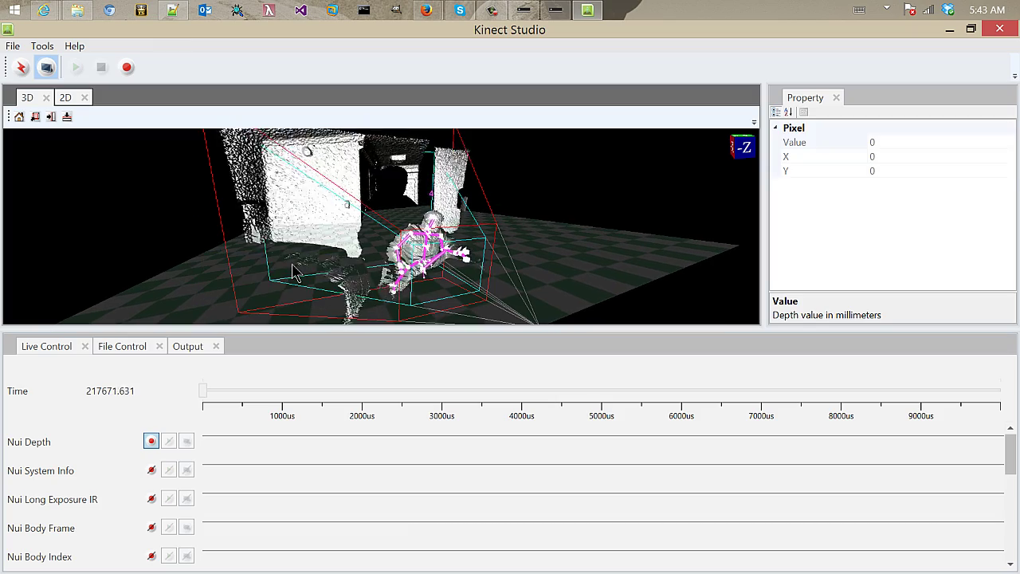
Step: Set the depth display in the 3D view to Textureable Surface
right_click(258, 242)
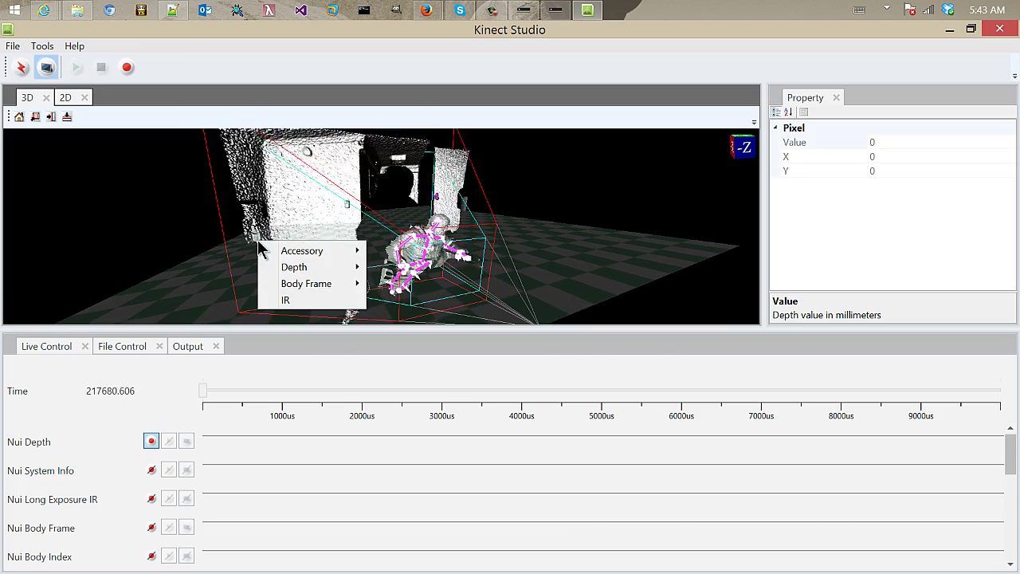
mouse_move(325, 271)
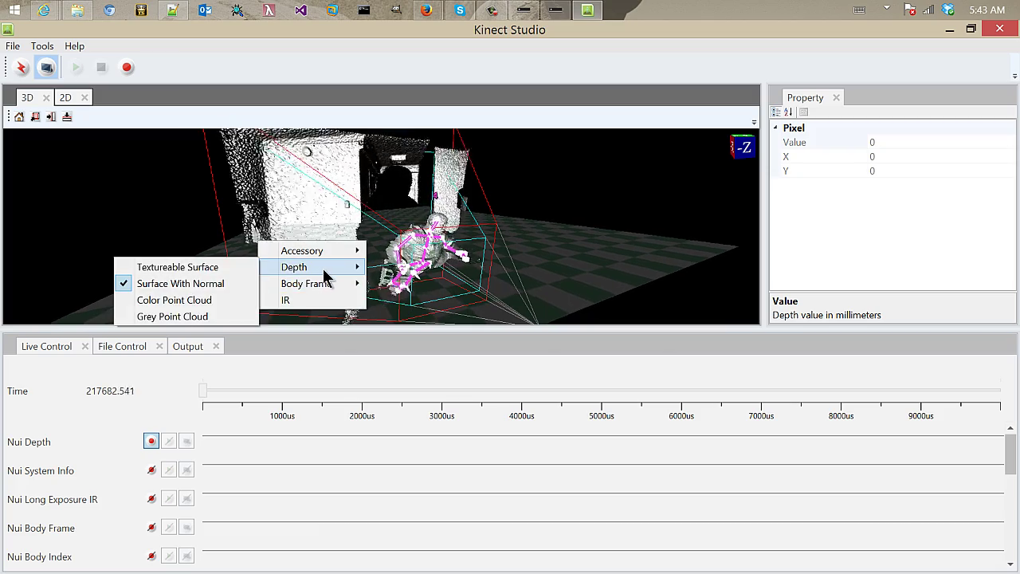
click(230, 268)
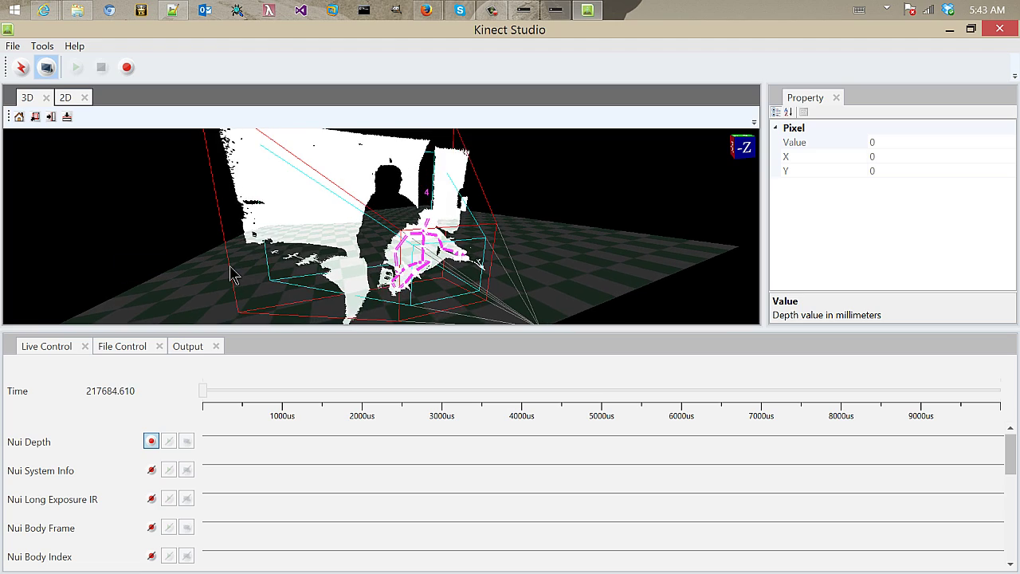
Step: Turn on the IR display in the 3D view, check the IR image in the 2D view and return to 3D
right_click(230, 272)
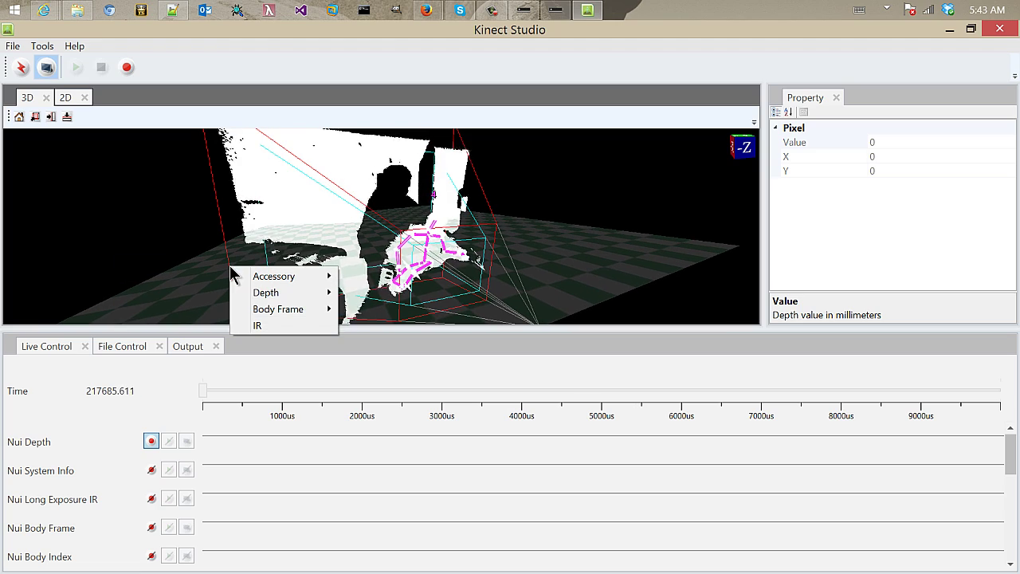
click(279, 325)
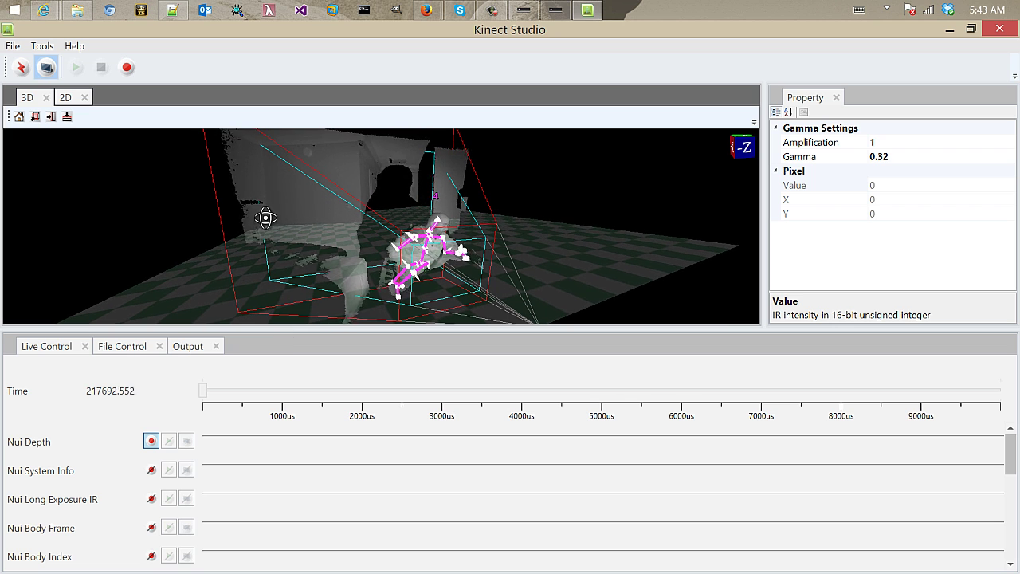
click(76, 97)
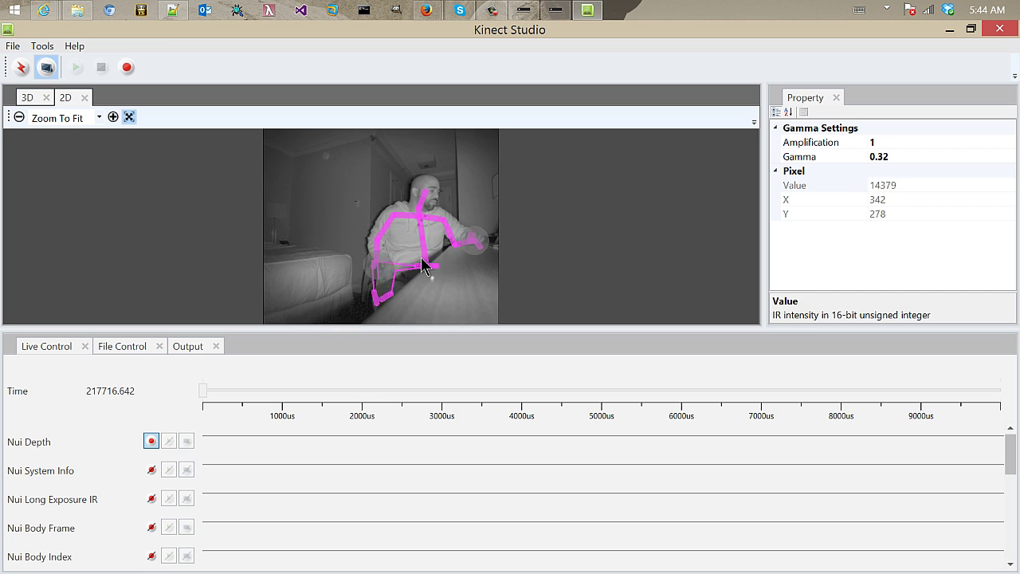
click(27, 98)
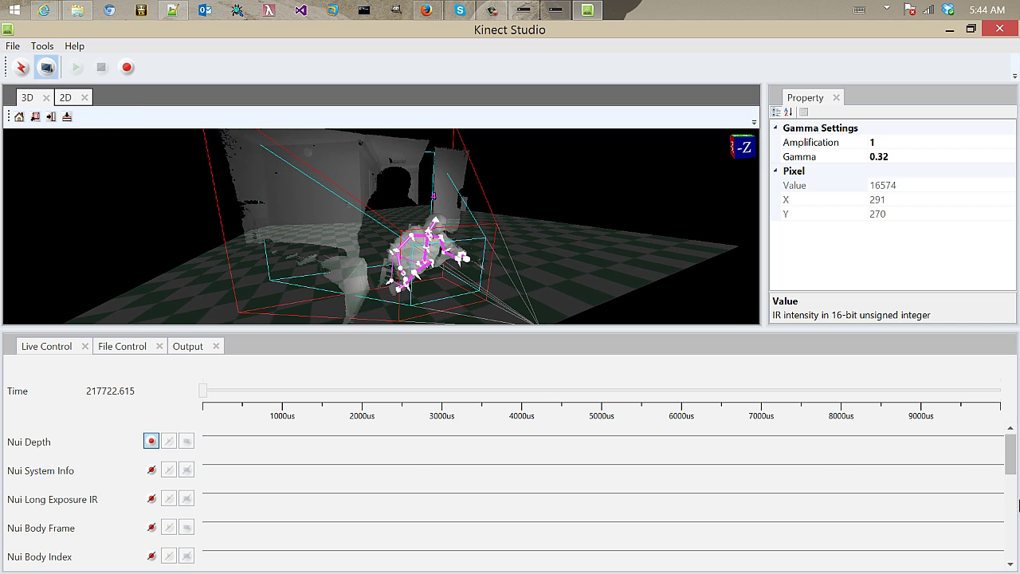
Step: Deselect Nui IR and the other live streams for recording and check through the full stream list
scroll(1009, 448, down, 3)
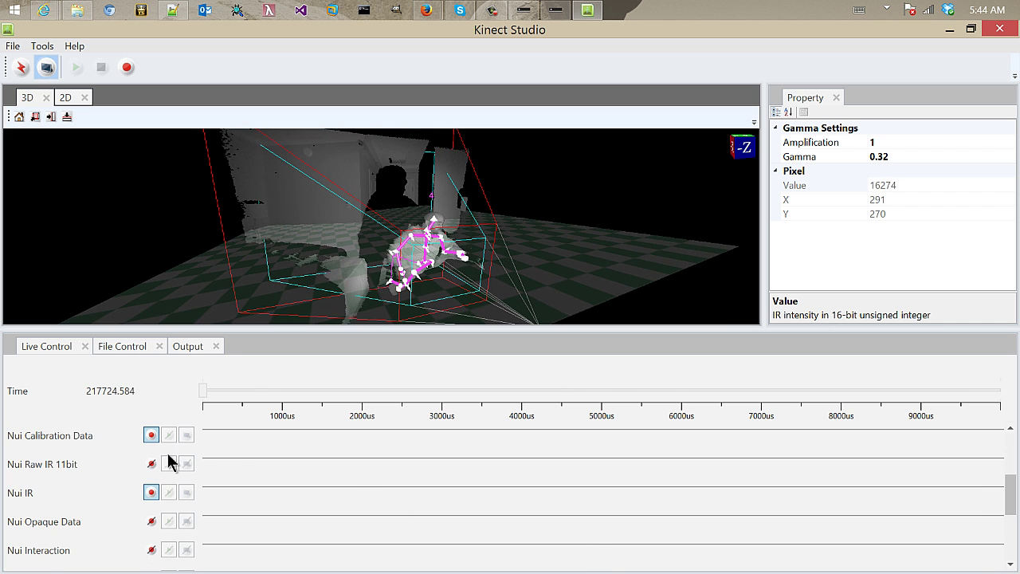
click(151, 492)
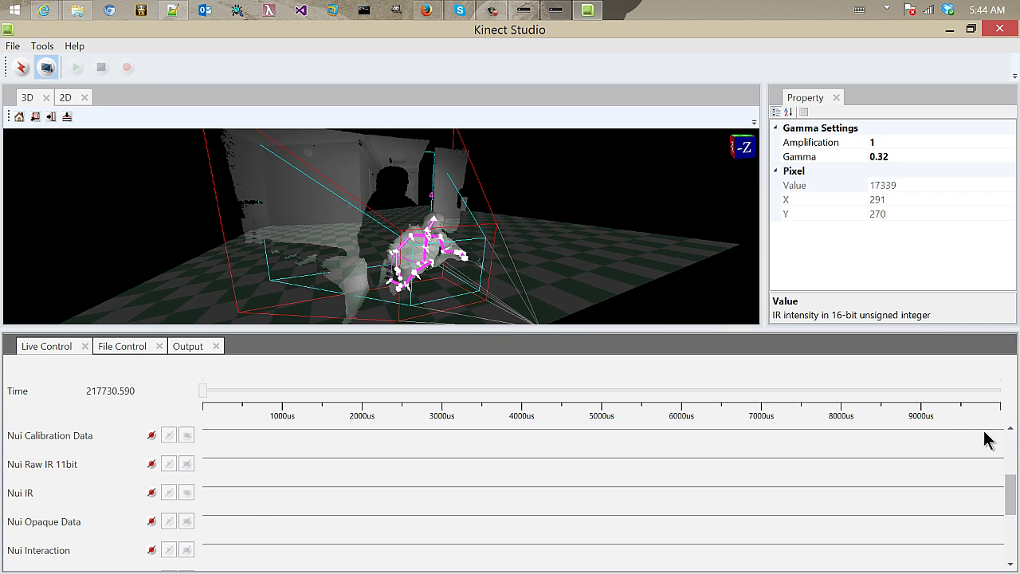
click(1012, 454)
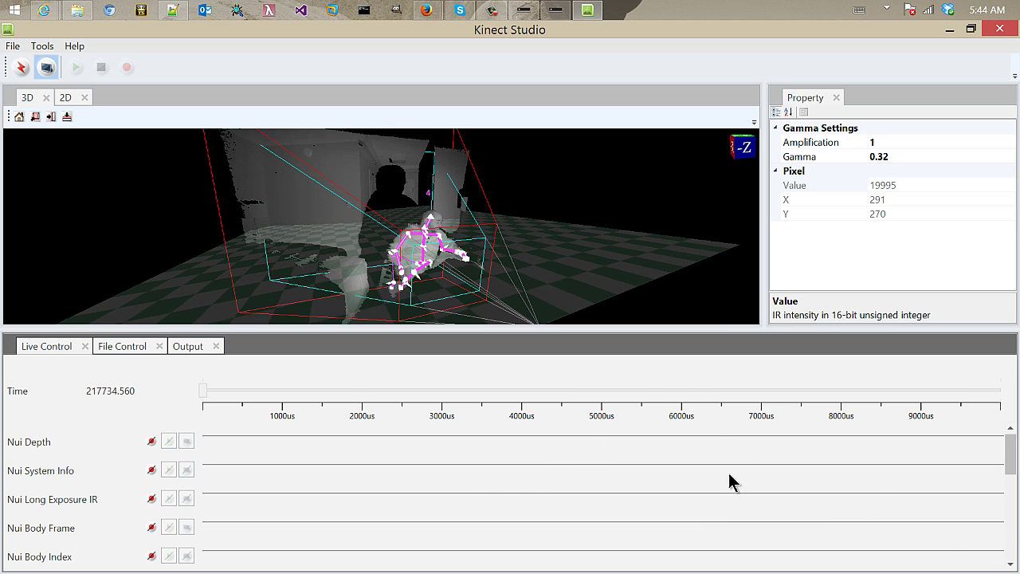
click(1012, 539)
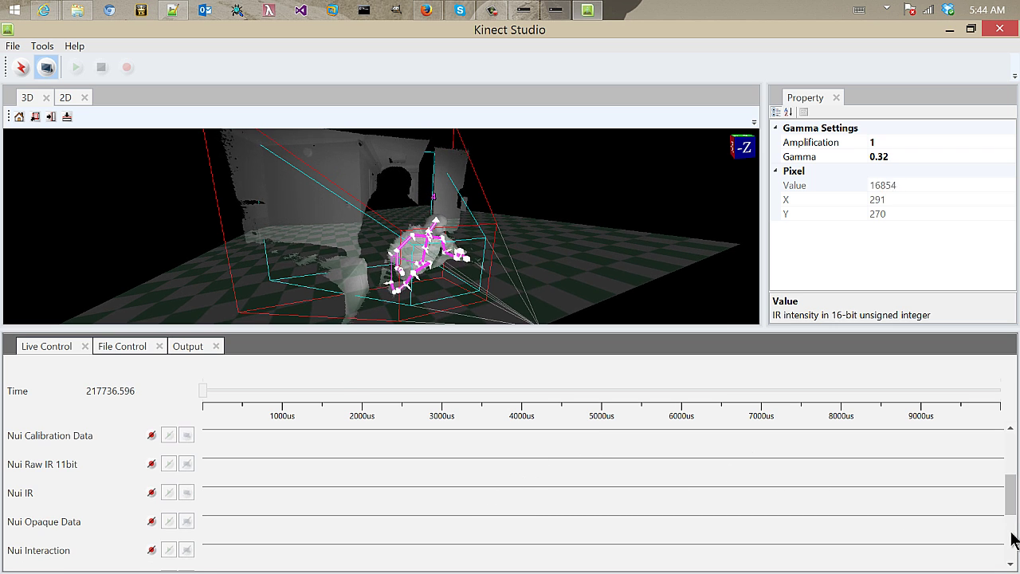
click(1012, 539)
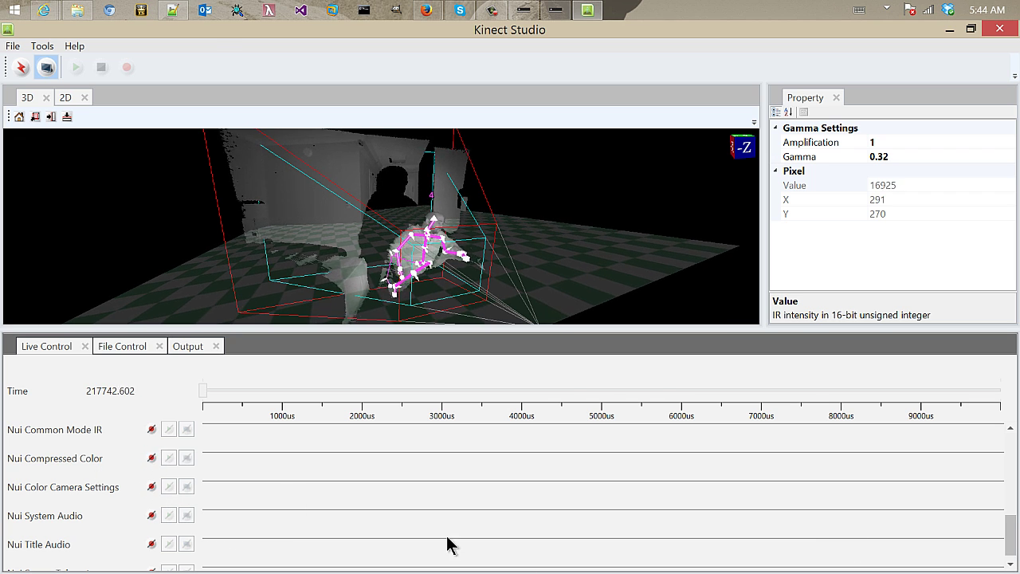
click(1009, 450)
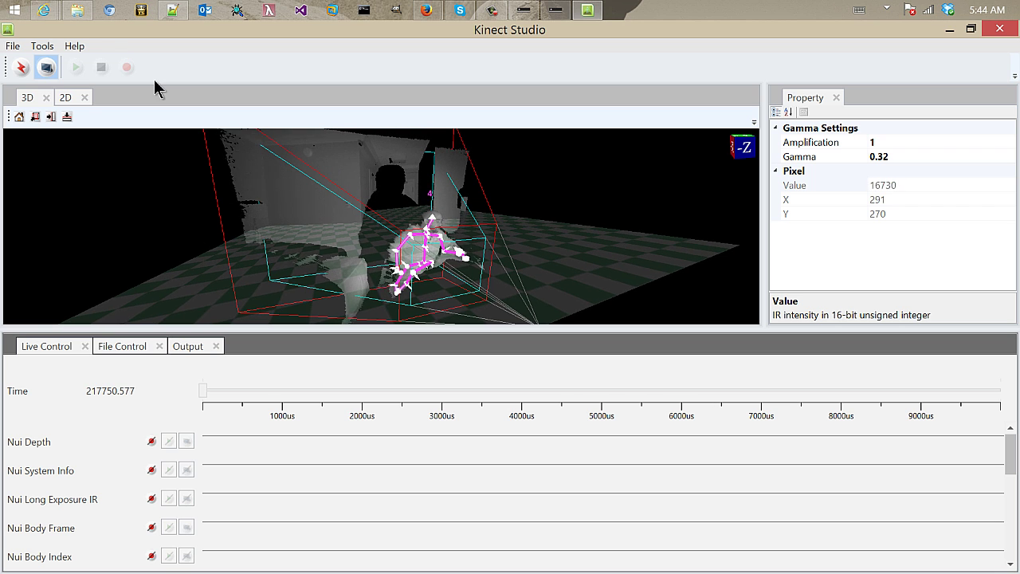
Step: Run KinectEventsThroughKStudio.exe from the project's x64 Debug folder in File Explorer and return to Kinect Studio
click(73, 11)
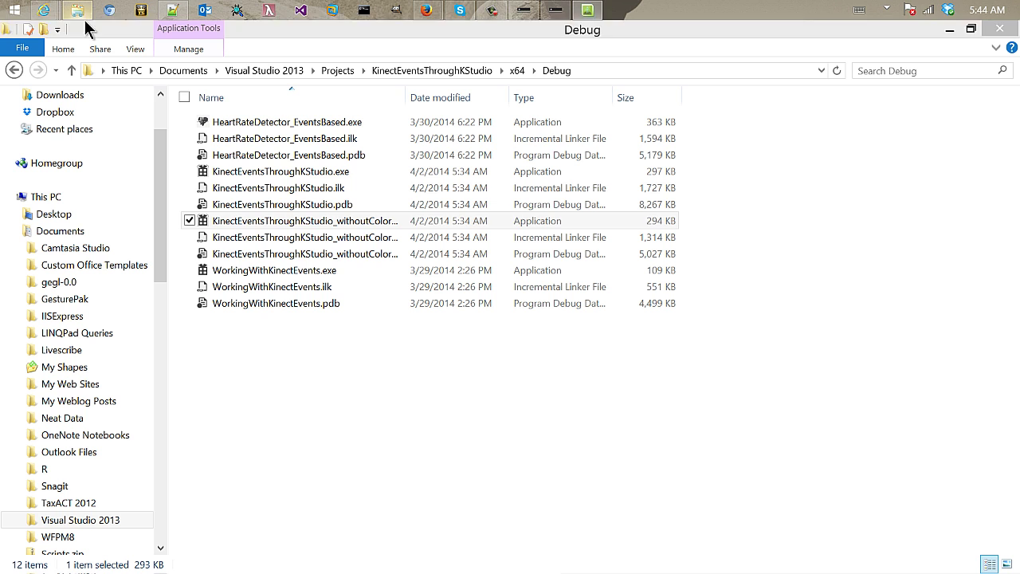
double_click(221, 172)
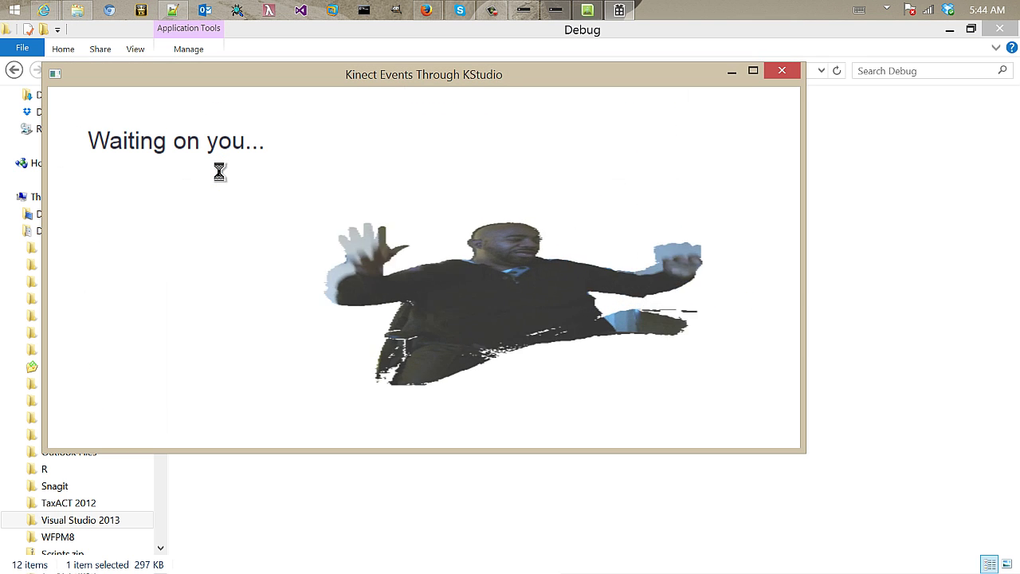
click(588, 10)
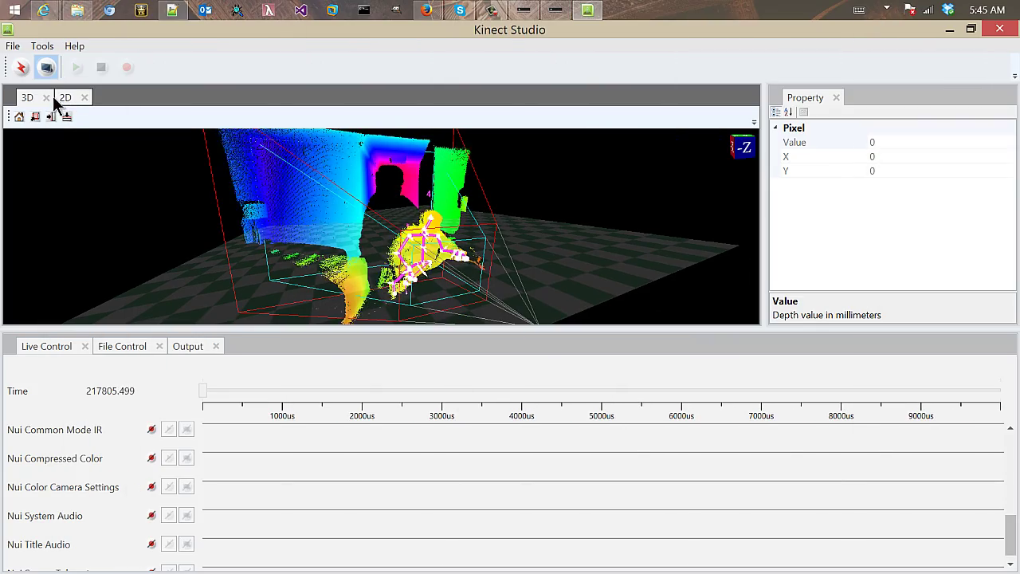
click(494, 11)
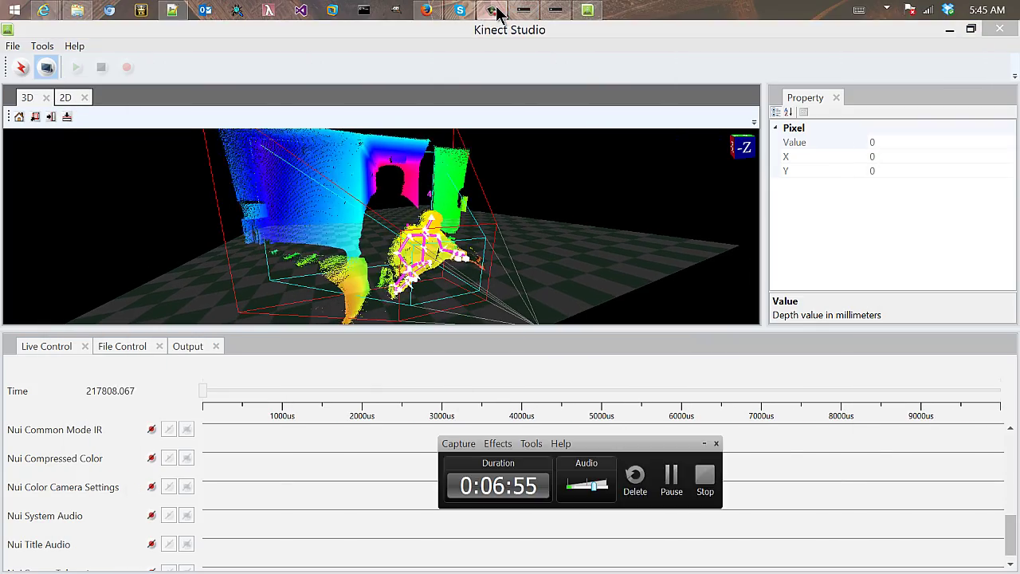
click(671, 477)
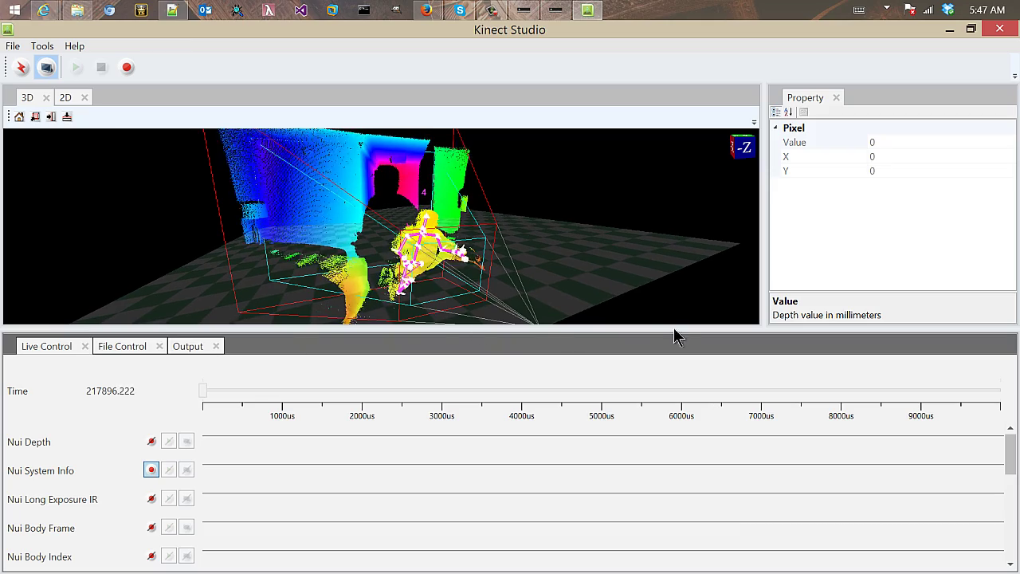
Step: Check which streams are selected for recording, run KinectEventsThroughKStudio.exe from the Debug folder and return to Kinect Studio
scroll(675, 377, down, 3)
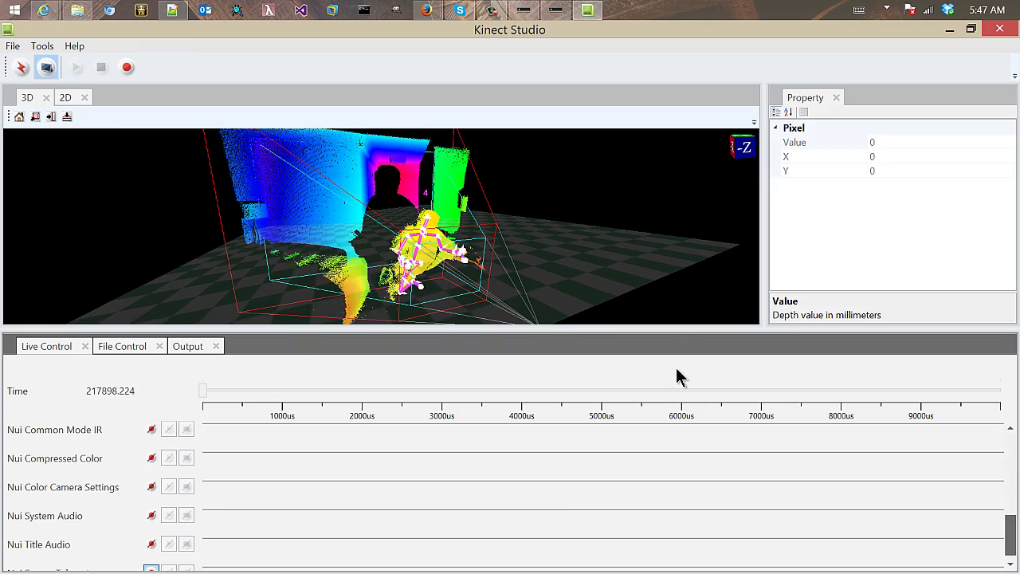
scroll(833, 416, up, 2)
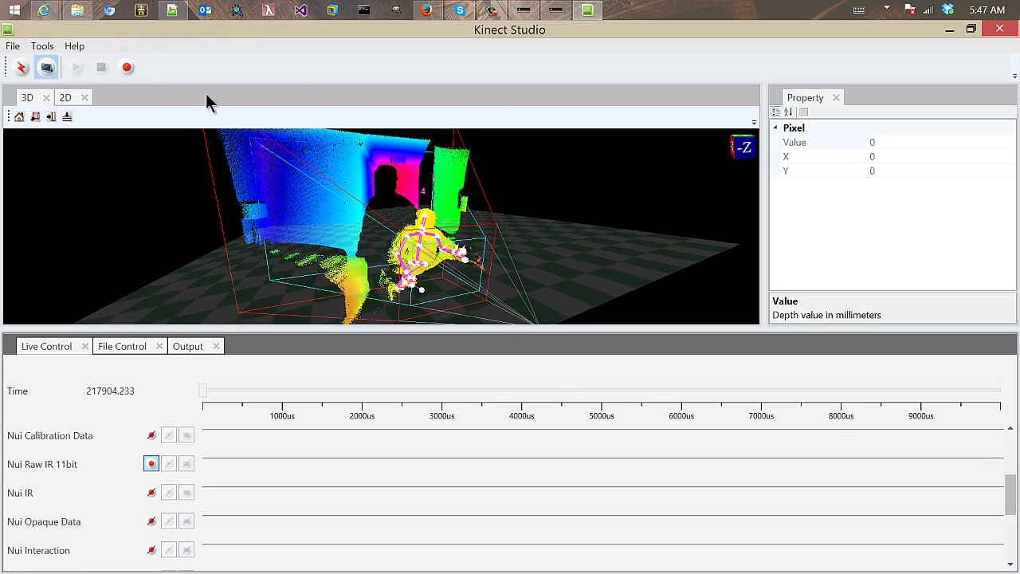
click(77, 11)
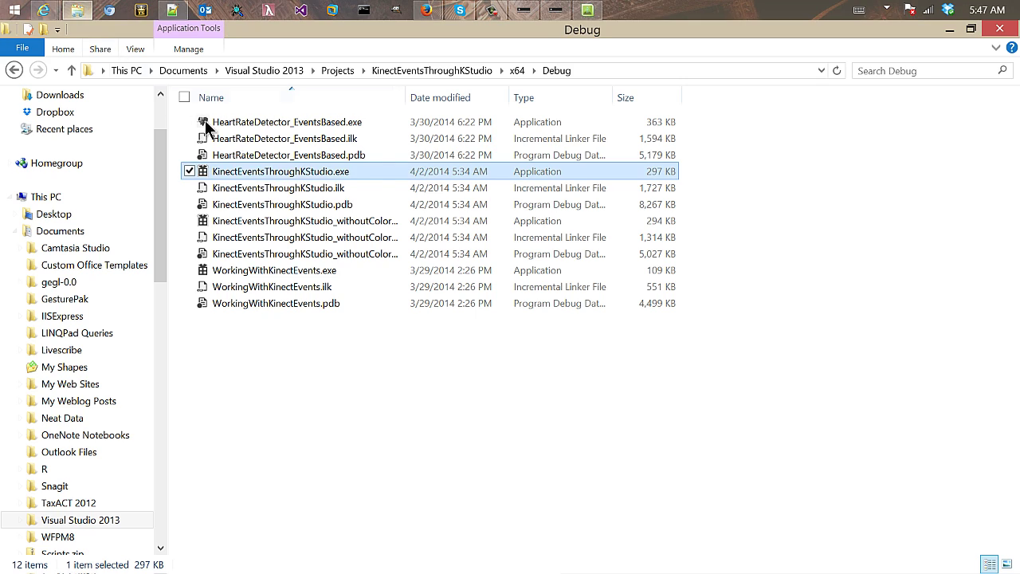
double_click(240, 177)
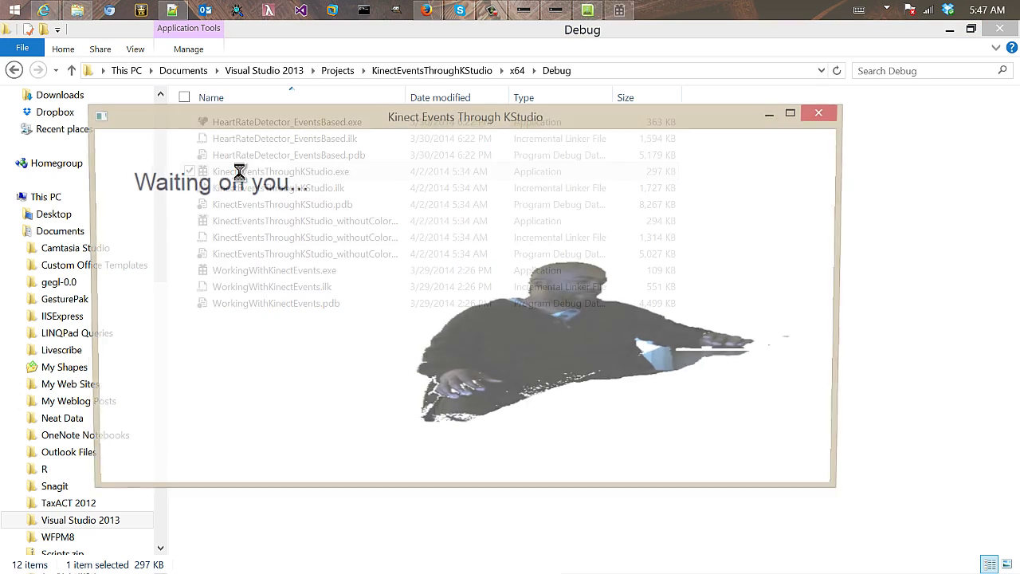
click(586, 10)
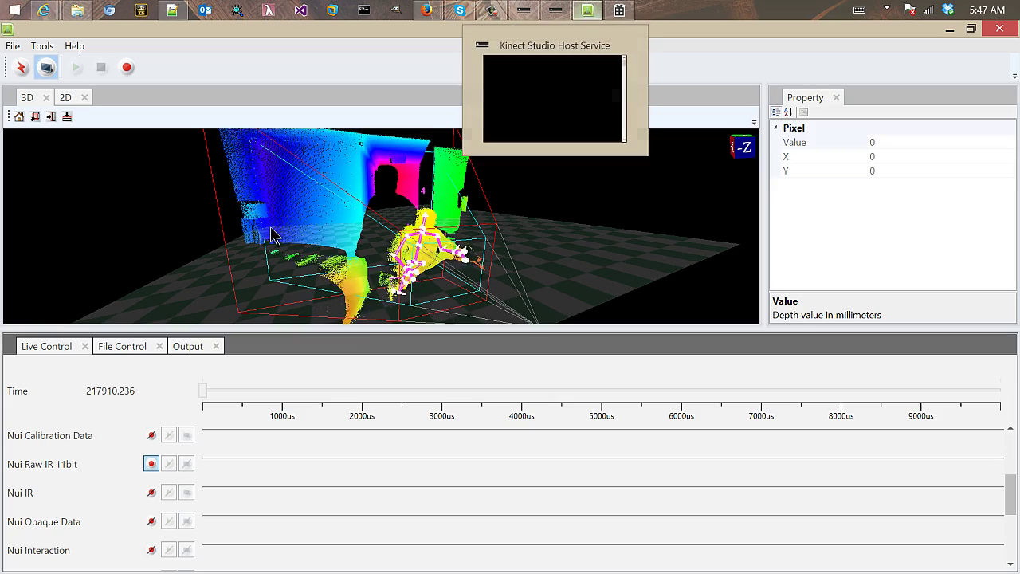
Step: Record a clip of the Nui System Info, Nui Raw IR 11bit and Nui Sensor Telemetry streams, and close the Kinect Events Through KStudio app
click(128, 67)
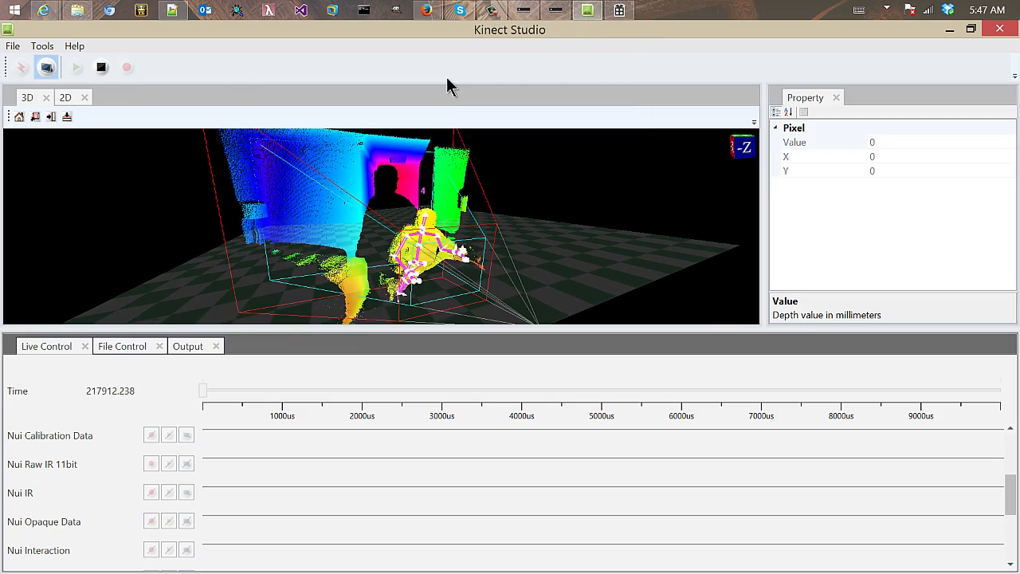
click(620, 10)
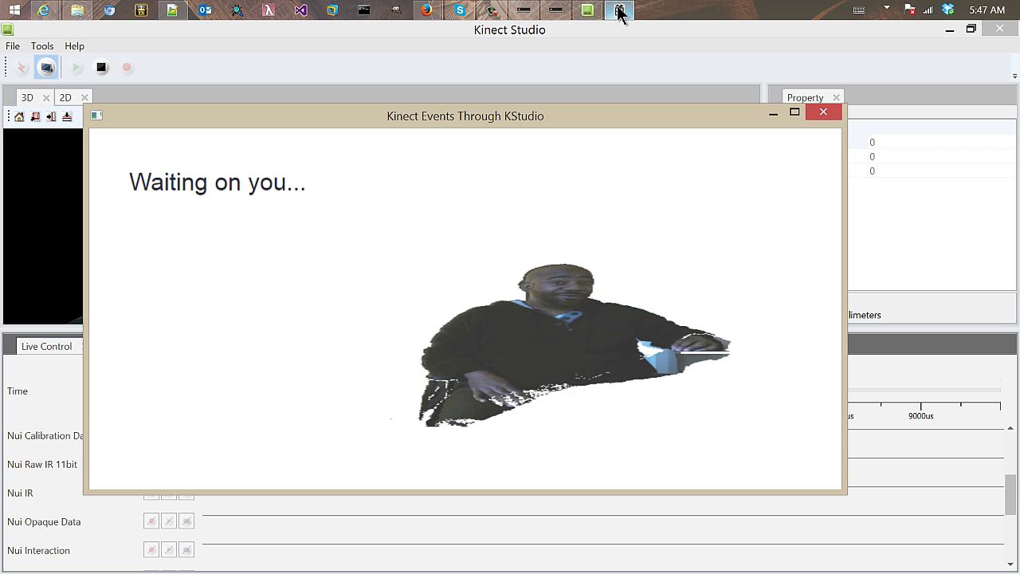
click(586, 11)
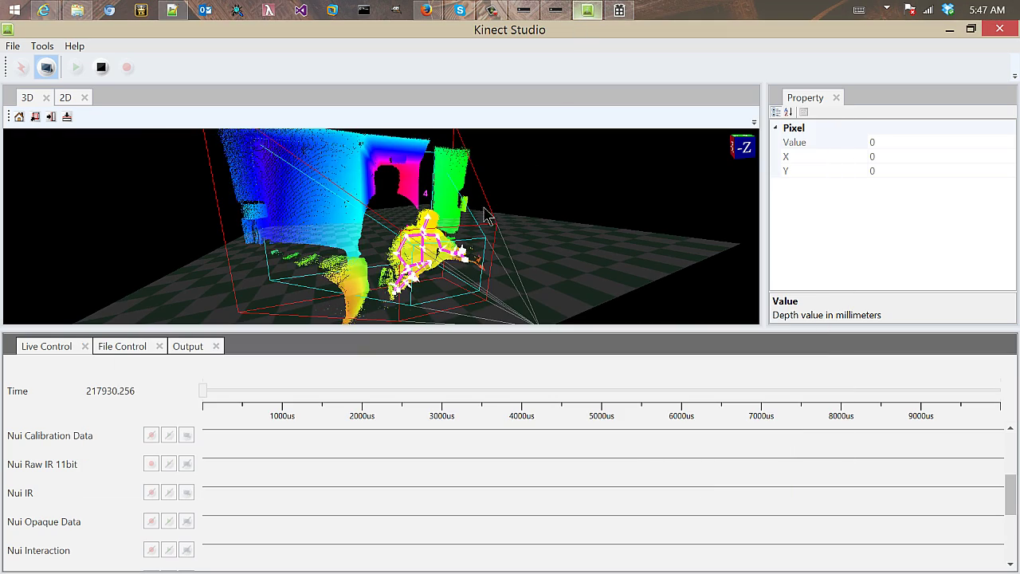
click(101, 67)
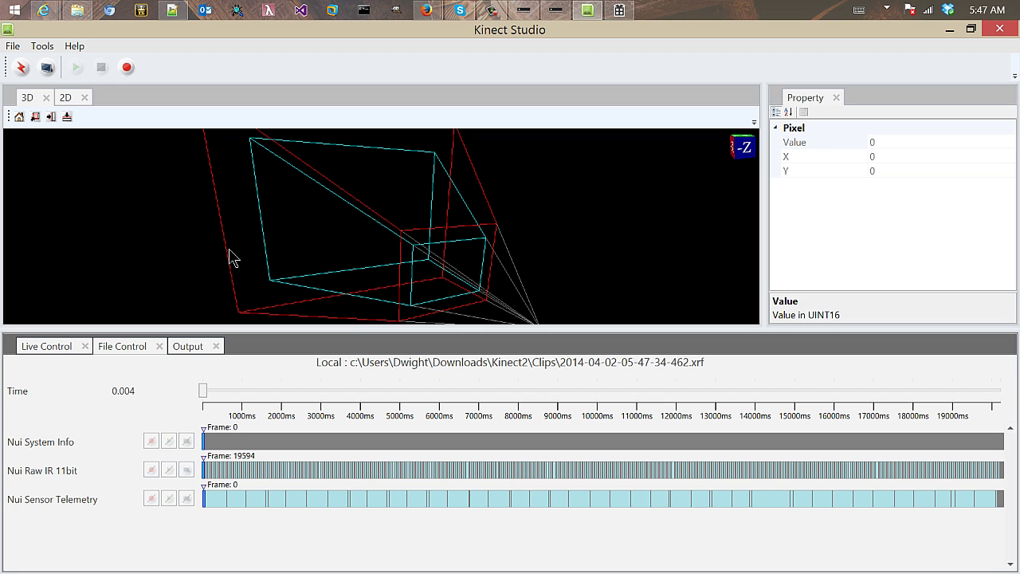
click(619, 12)
click(819, 107)
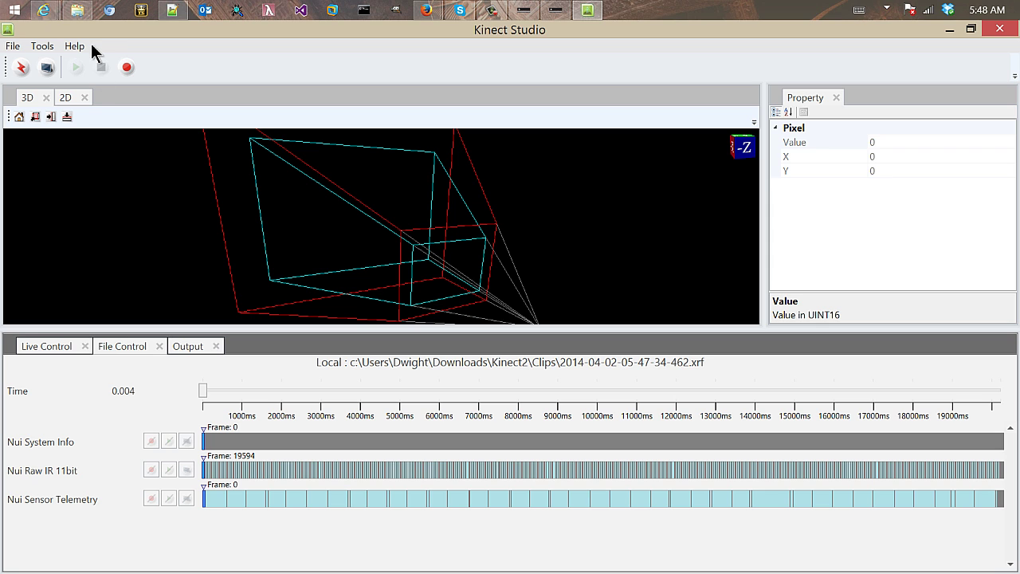
click(77, 11)
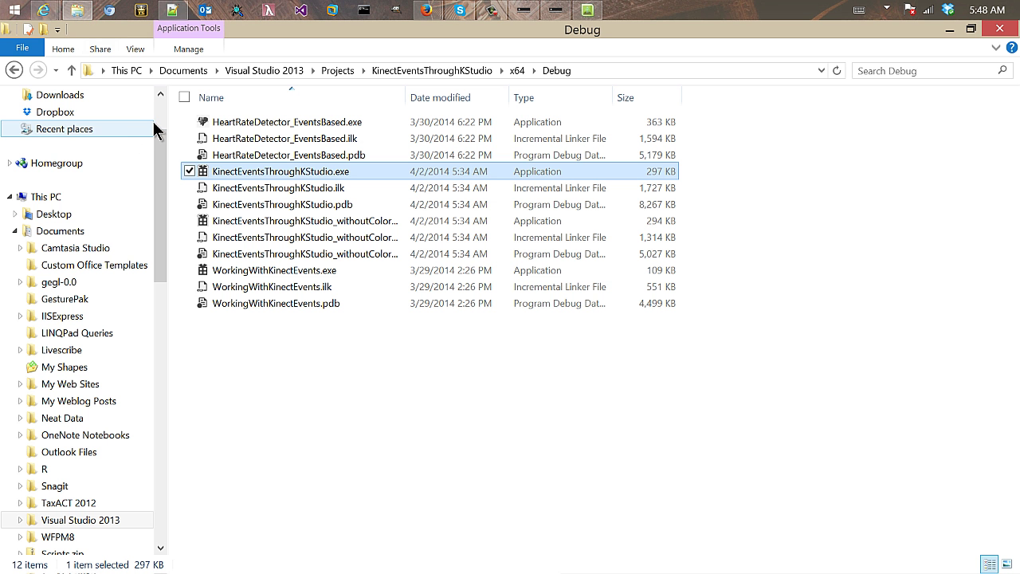
scroll(159, 123, up, 2)
click(86, 116)
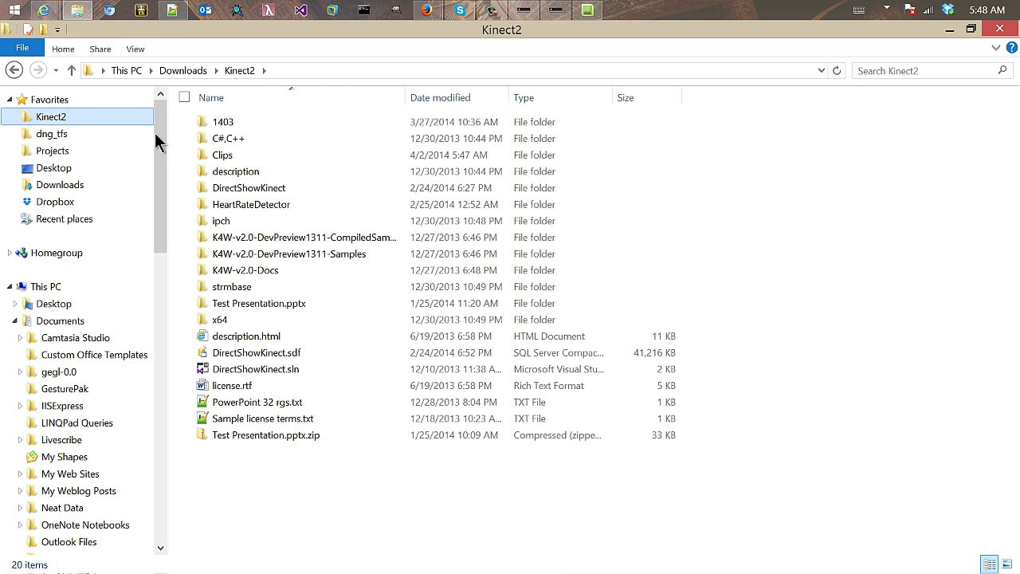
double_click(203, 154)
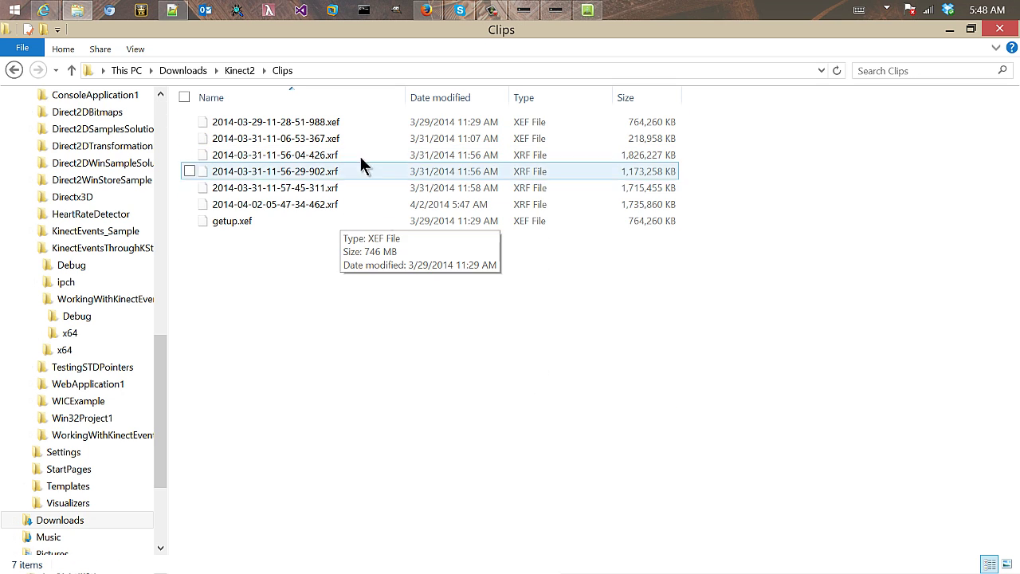
click(349, 204)
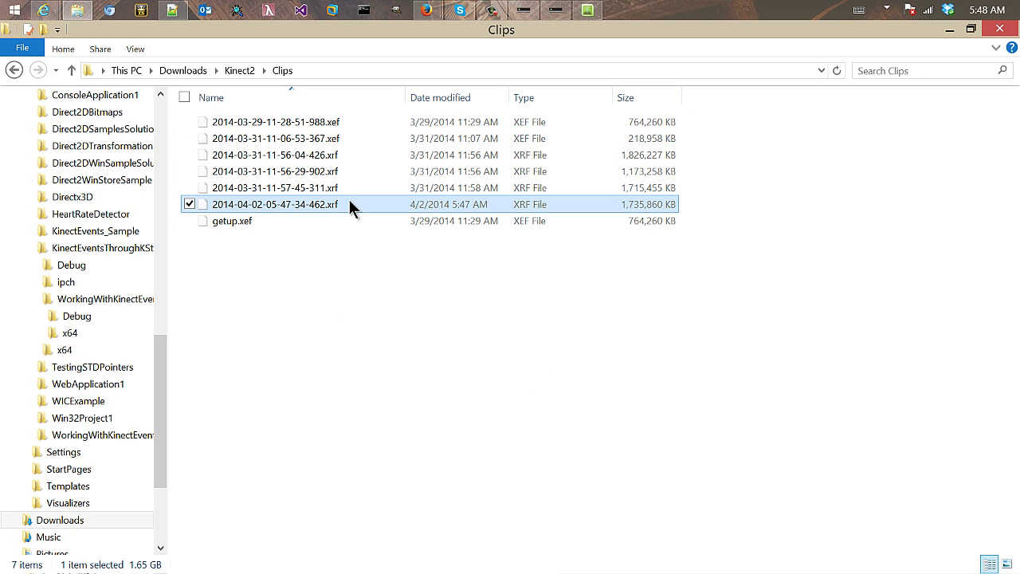
Step: Switch to Kinect Studio, turn on live sensor monitoring and disconnect from the service
click(587, 9)
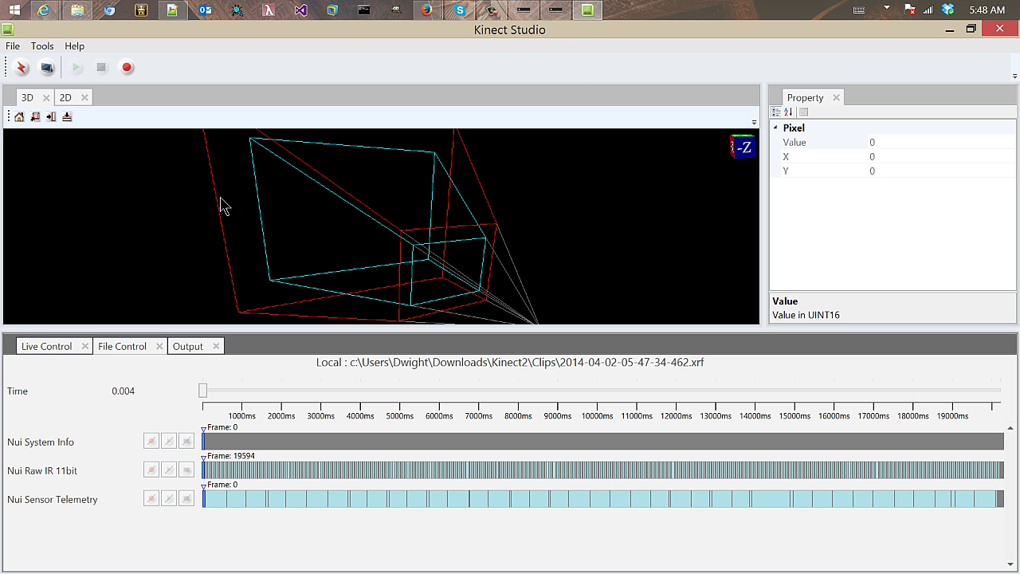
click(47, 69)
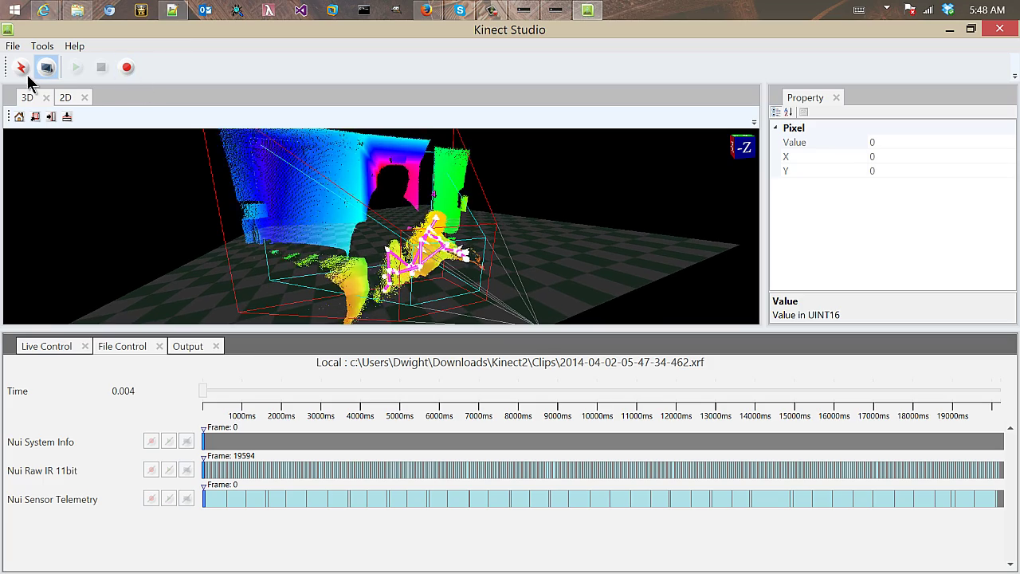
click(22, 67)
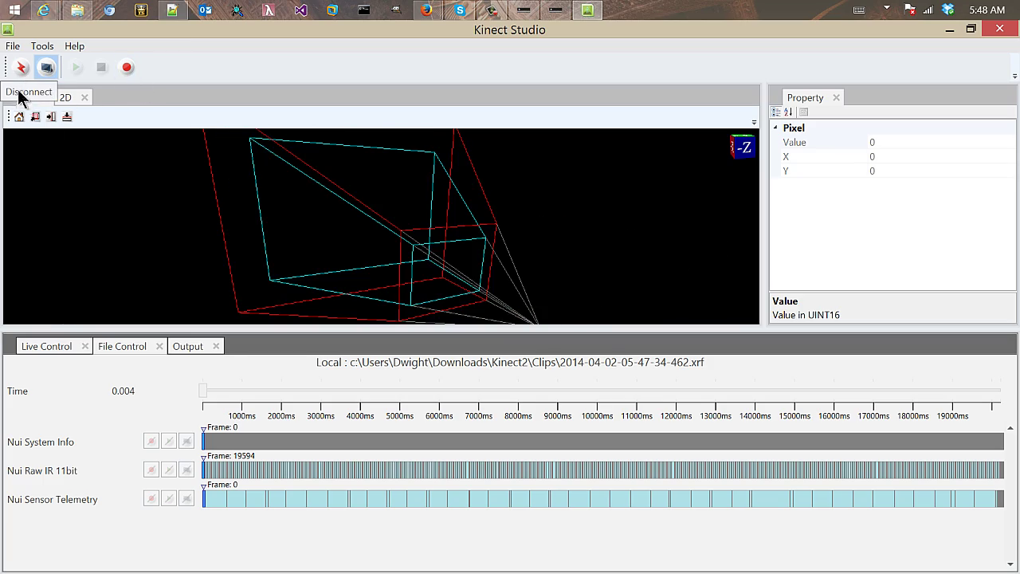
Step: Close the Kinect Studio Host Service and KinectService console windows
click(550, 11)
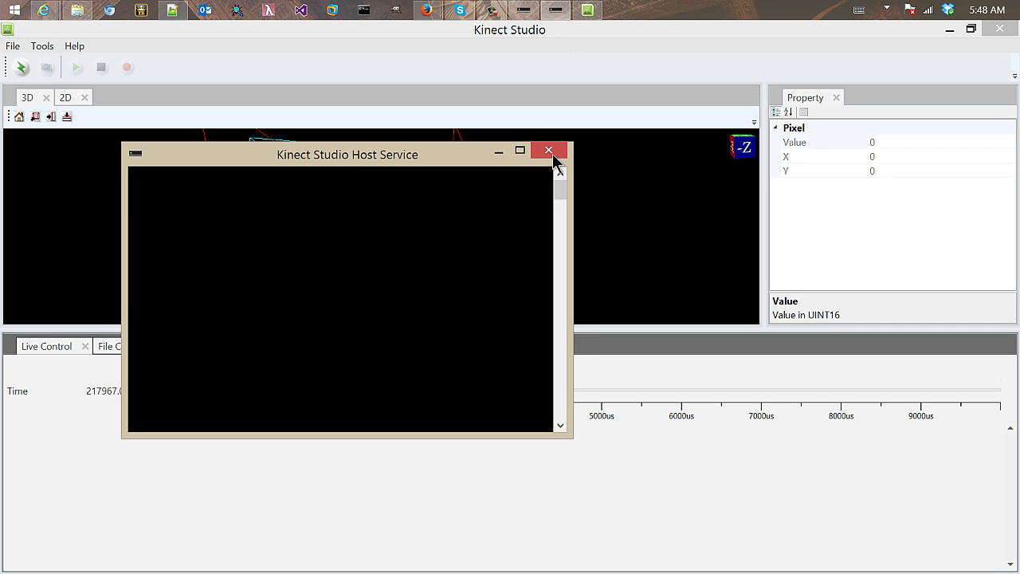
click(553, 151)
click(523, 10)
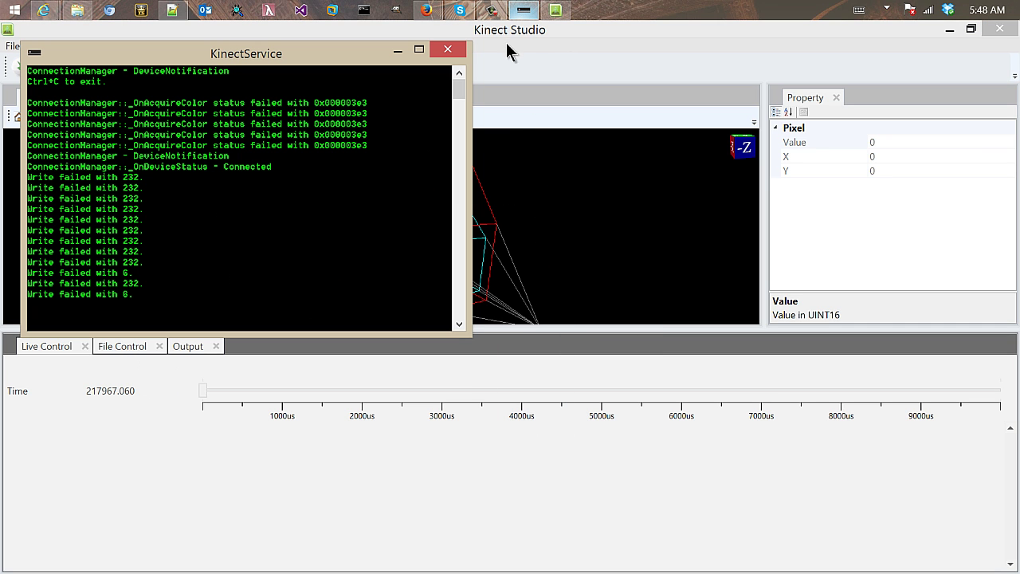
click(448, 49)
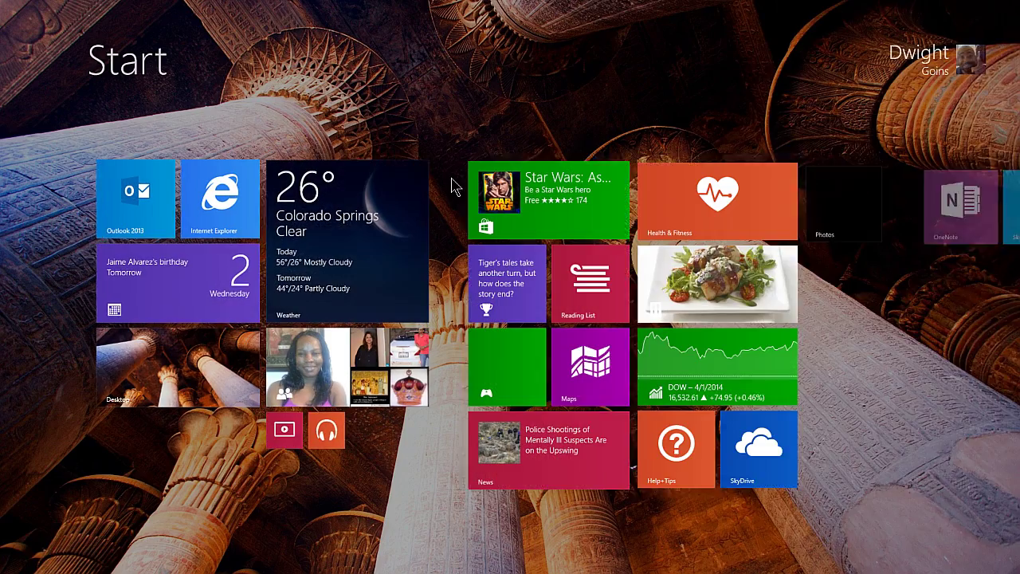
Step: Open Device Manager, check its device list for the KinectSensor Device, and move the window clear of the notes
text(devic)
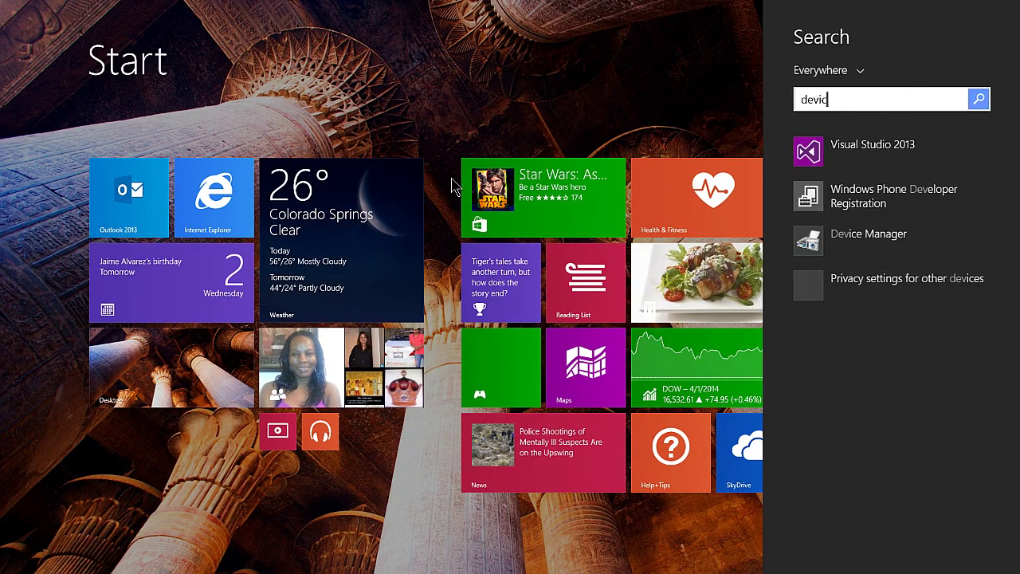
text(e manager)
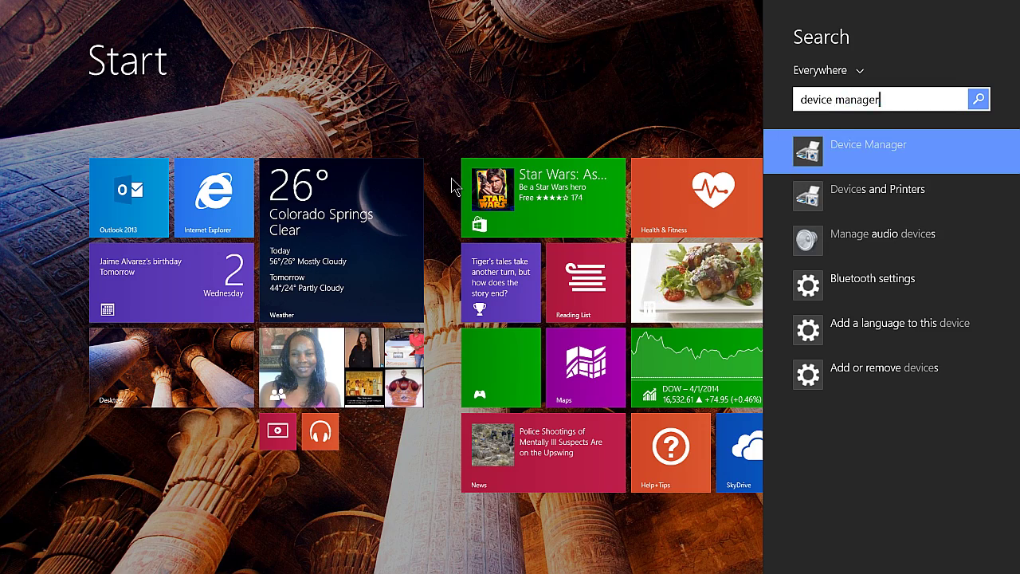
key(Return)
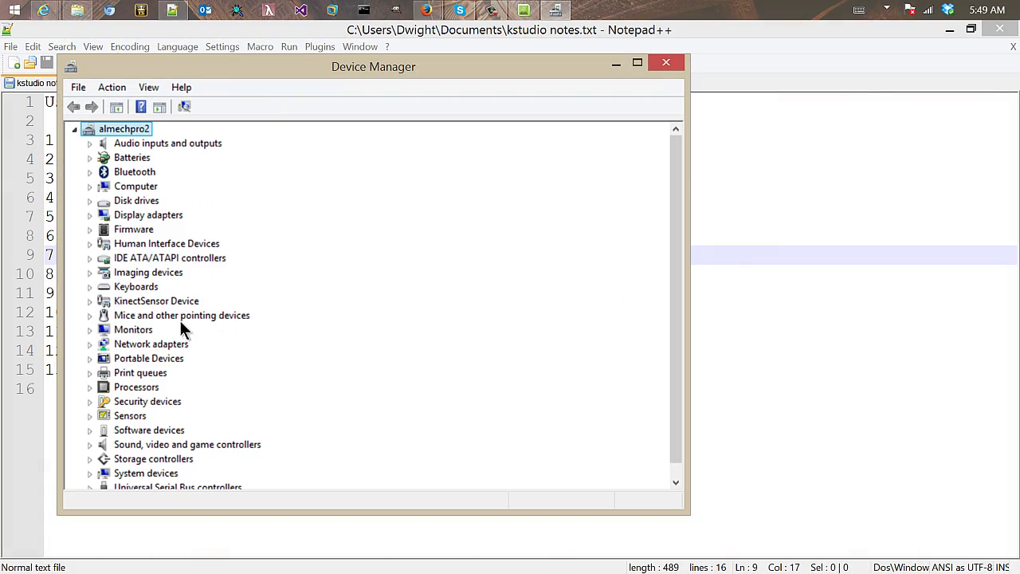
click(111, 303)
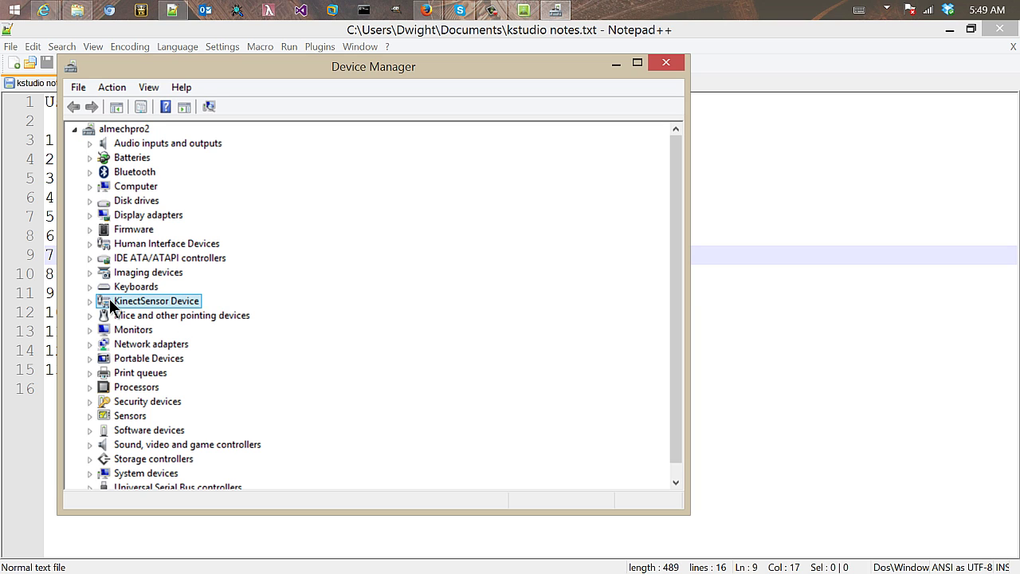
click(156, 315)
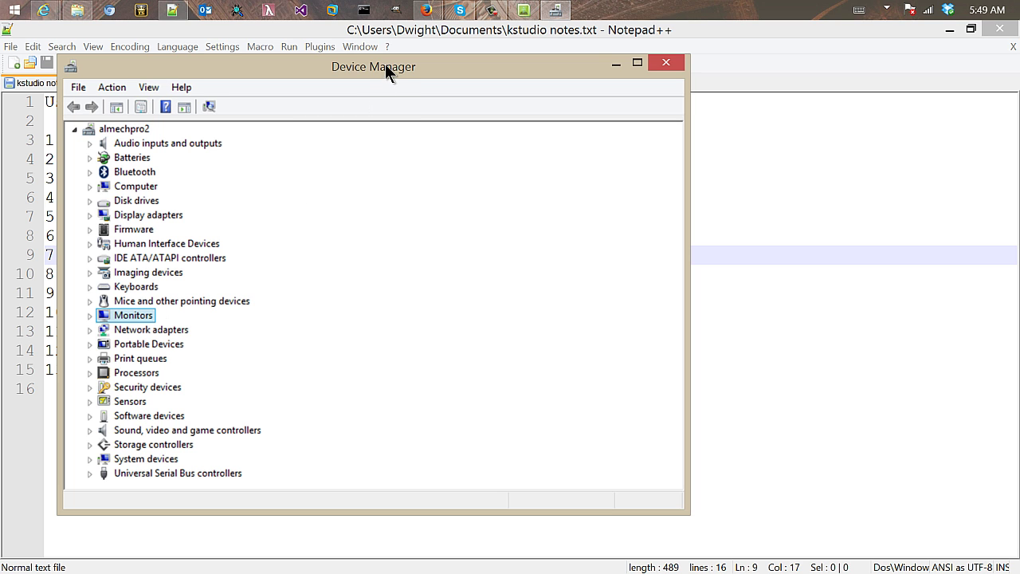
drag(403, 69, 660, 97)
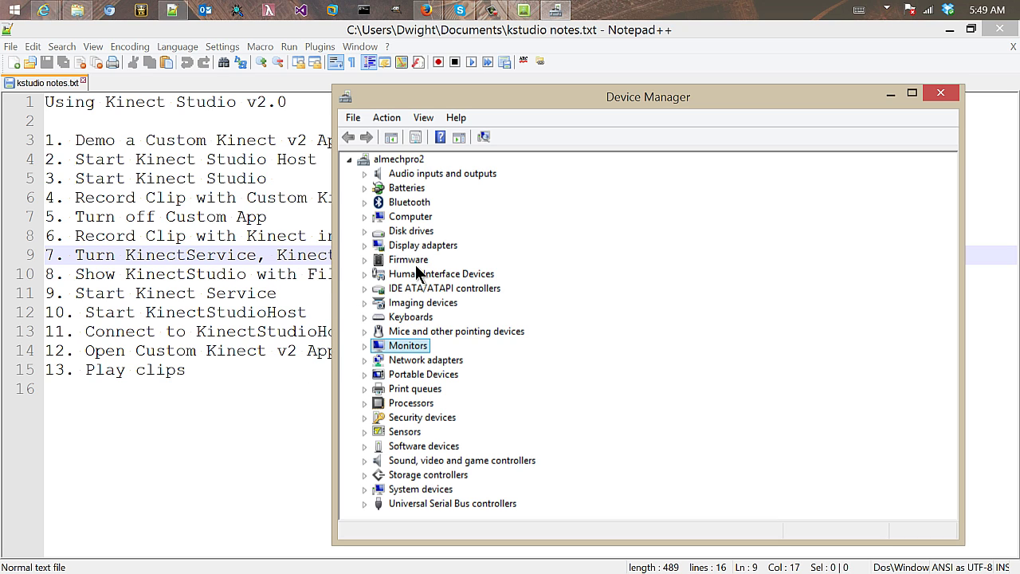
Step: Find and launch the Kinect Studio Host Service, and switch back to Kinect Studio
key(super)
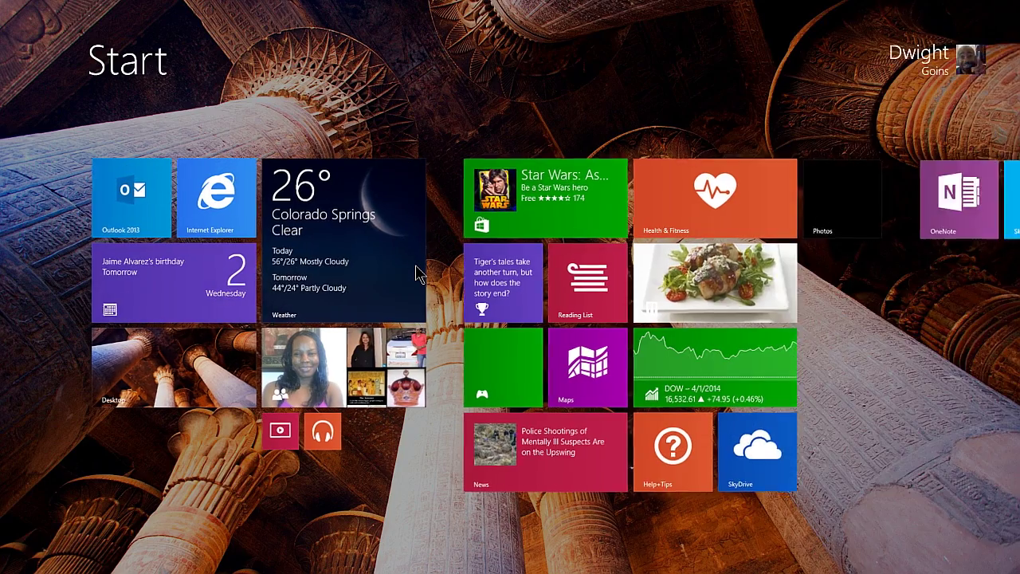
text(kinect)
key(BackSpace)
key(BackSpace)
key(BackSpace)
key(BackSpace)
text(stu)
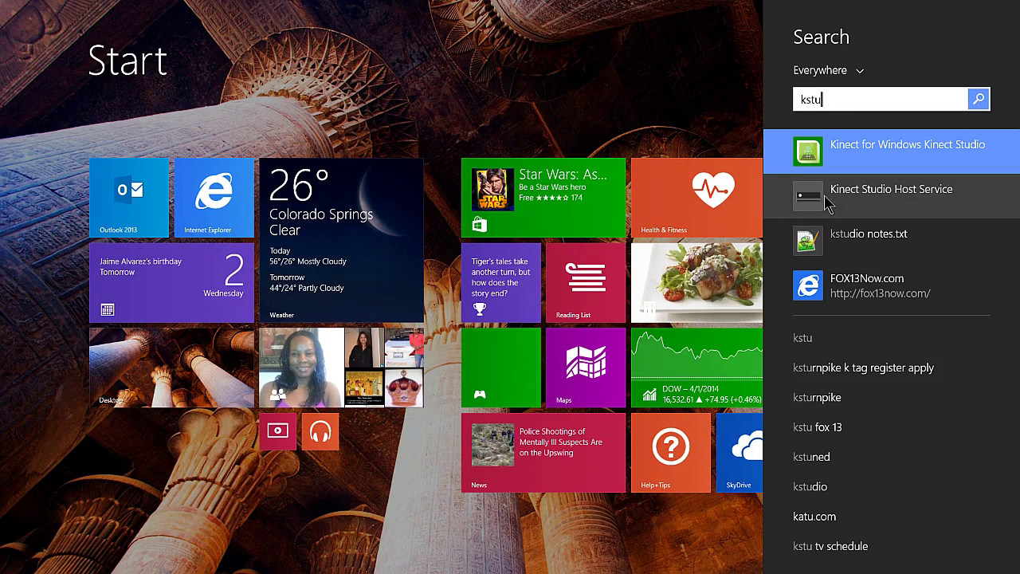
click(828, 199)
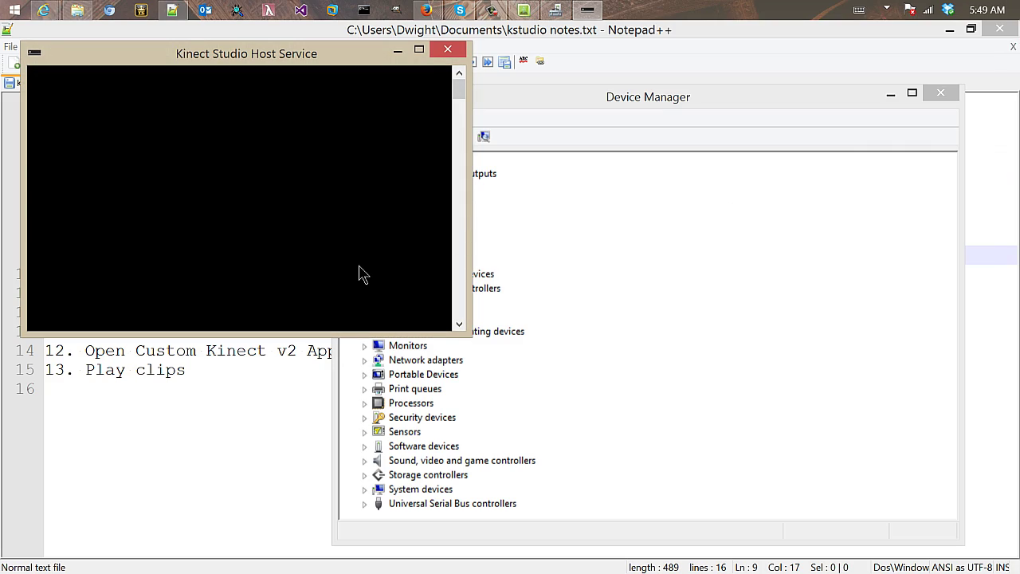
click(523, 16)
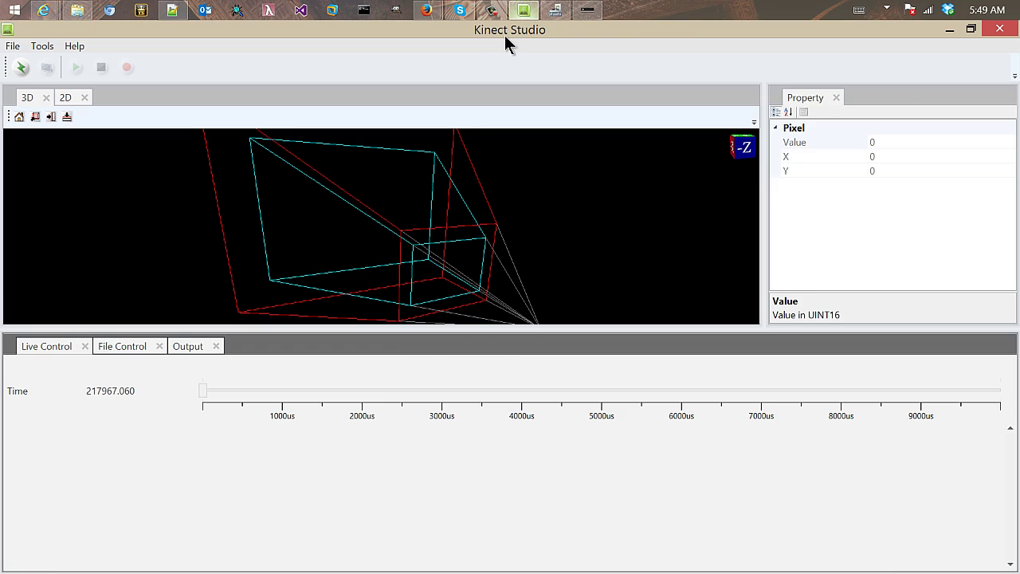
Step: Connect to the Kinect Studio Host Service, look over the file-opening options, and disconnect from the service
click(22, 69)
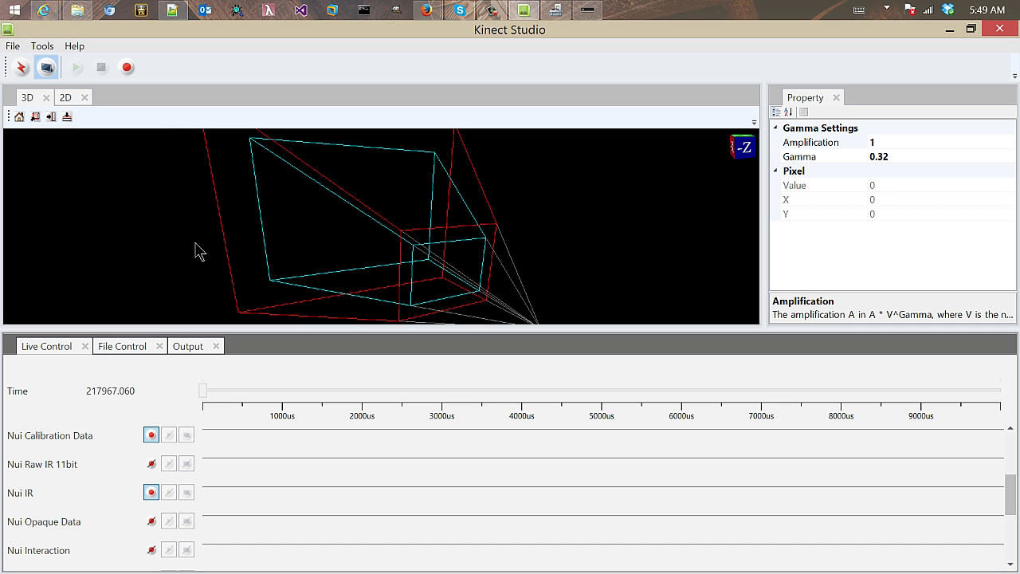
click(15, 46)
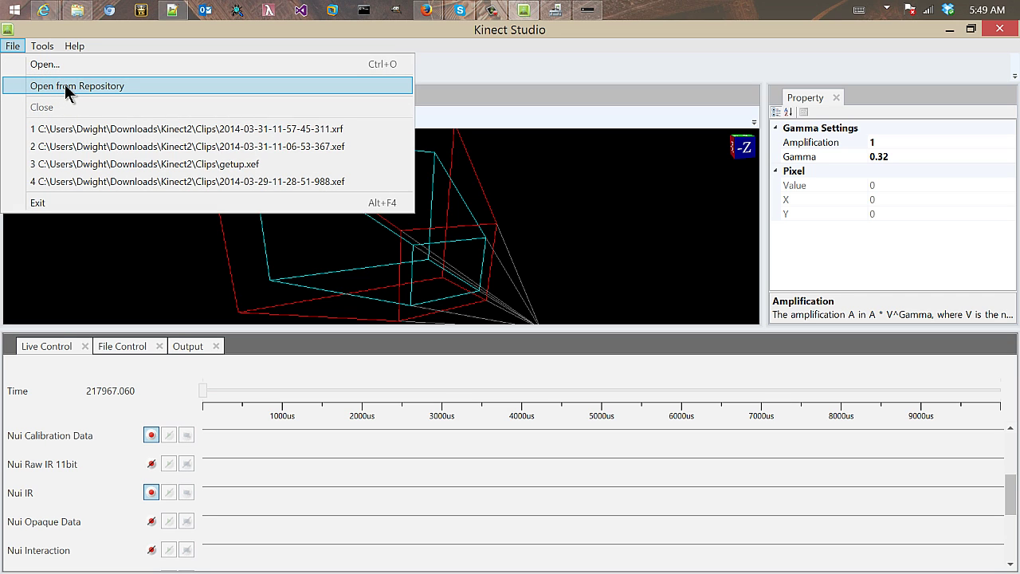
key(Escape)
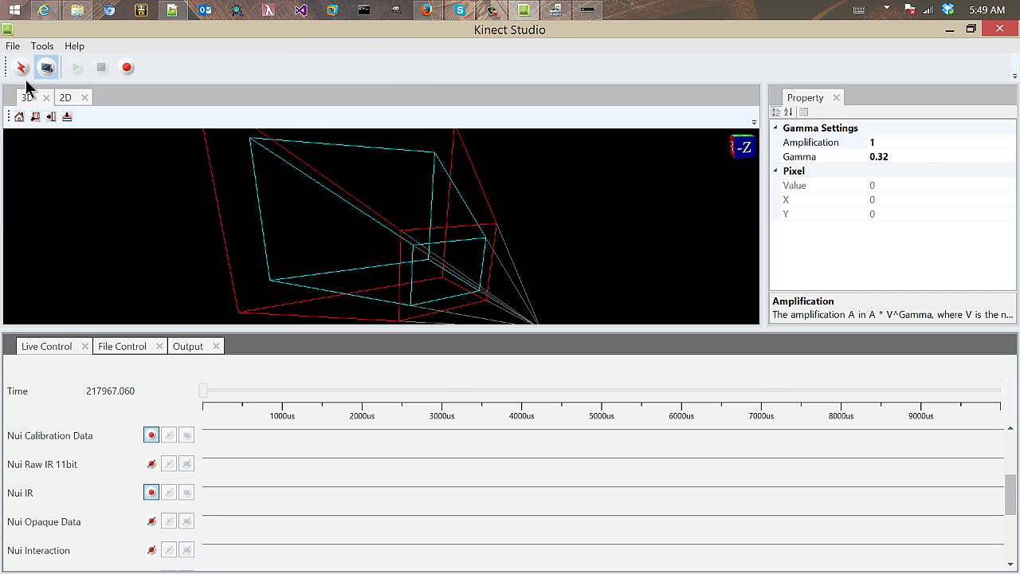
click(27, 72)
click(12, 45)
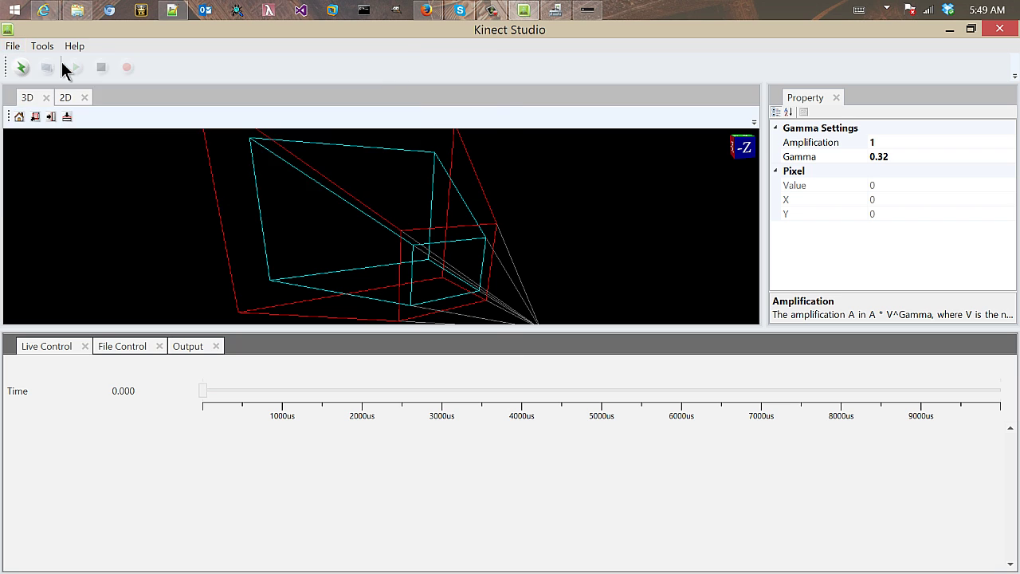
click(64, 70)
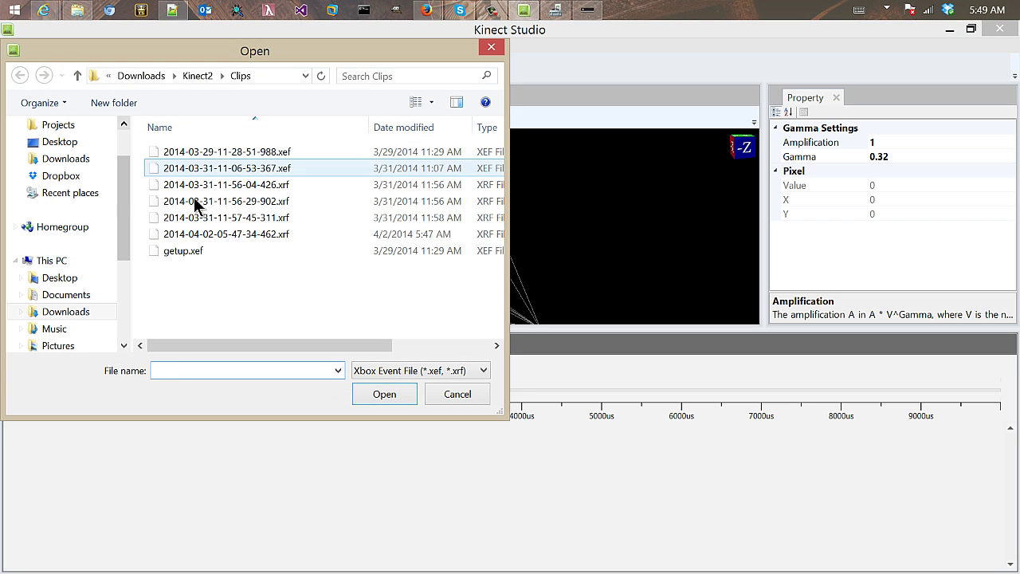
double_click(228, 235)
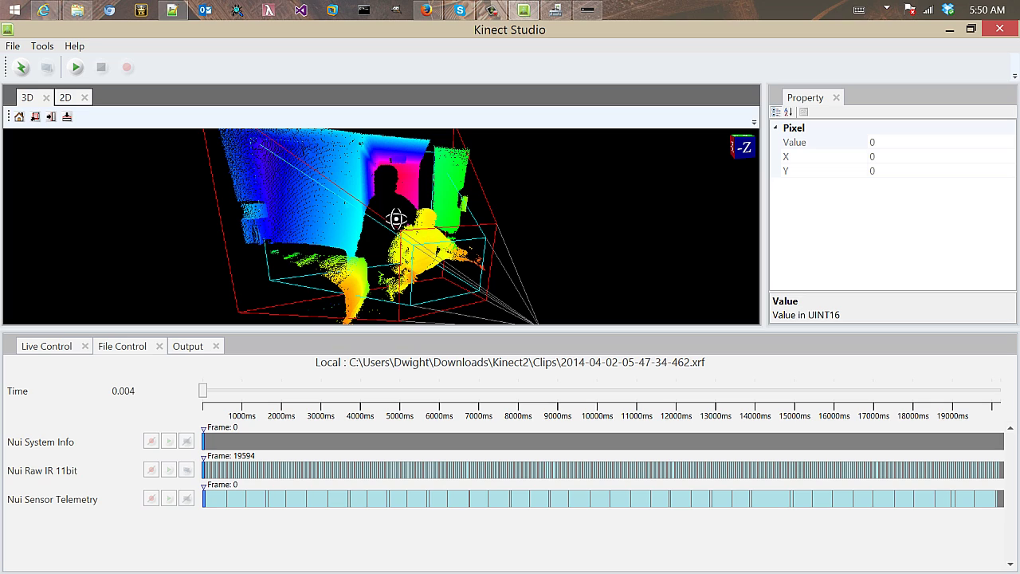
Step: Examine the clip's Nui Raw IR 11bit frames in the 3D view at several times up to 11.885 s, and show that frame in 2D
drag(392, 225, 335, 226)
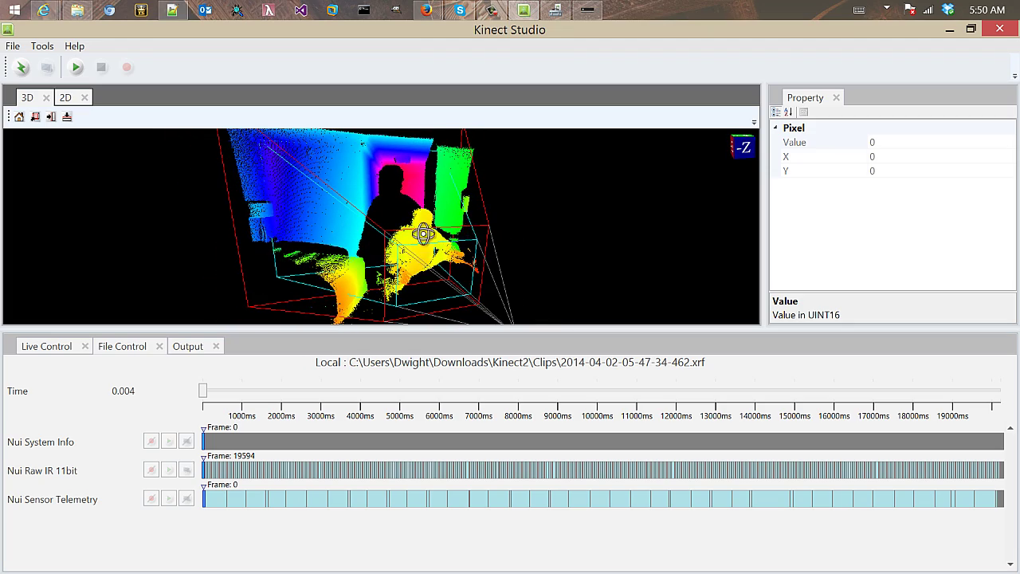
drag(414, 231, 324, 312)
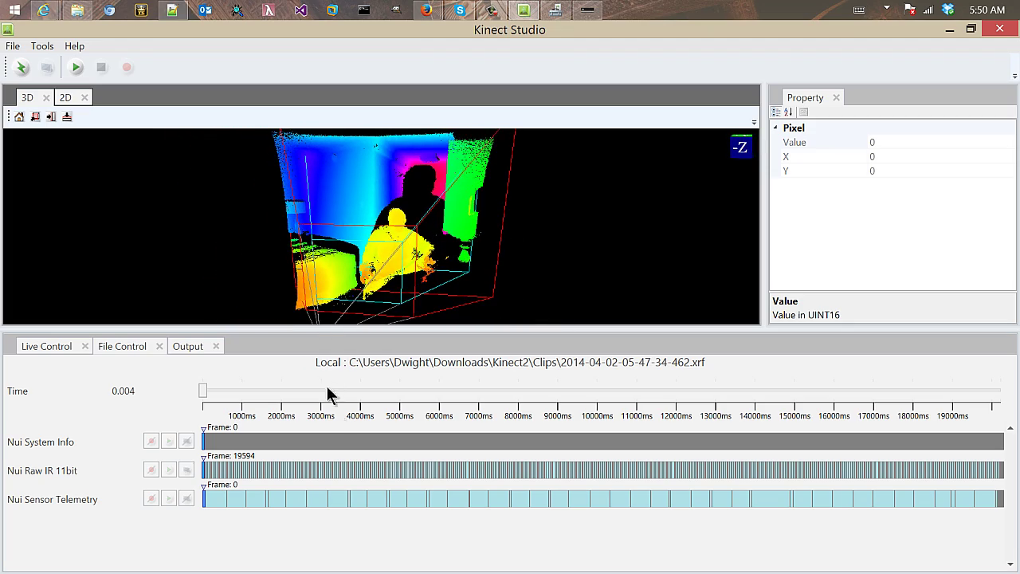
click(345, 470)
click(405, 468)
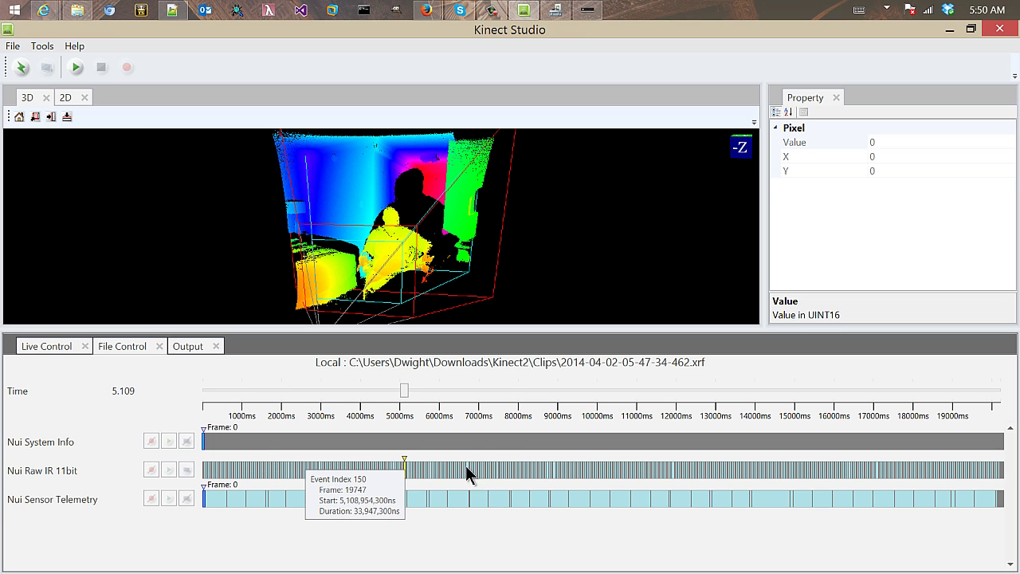
click(509, 469)
click(599, 468)
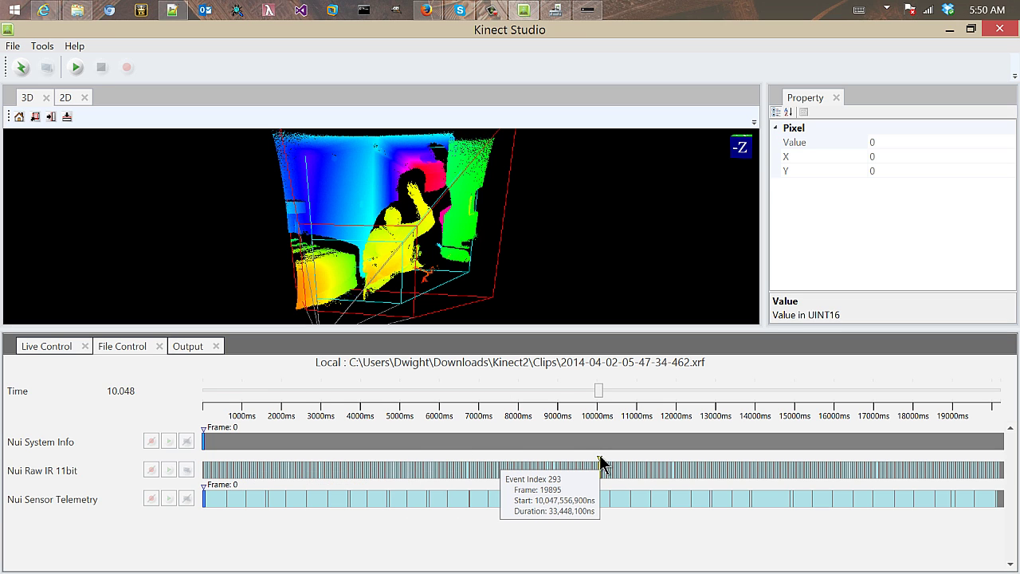
click(666, 470)
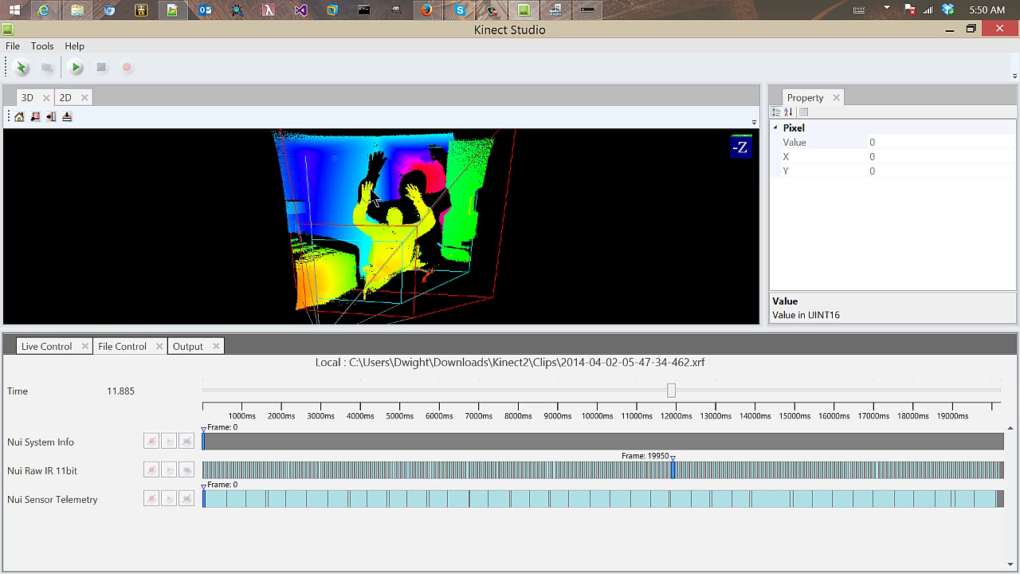
click(67, 97)
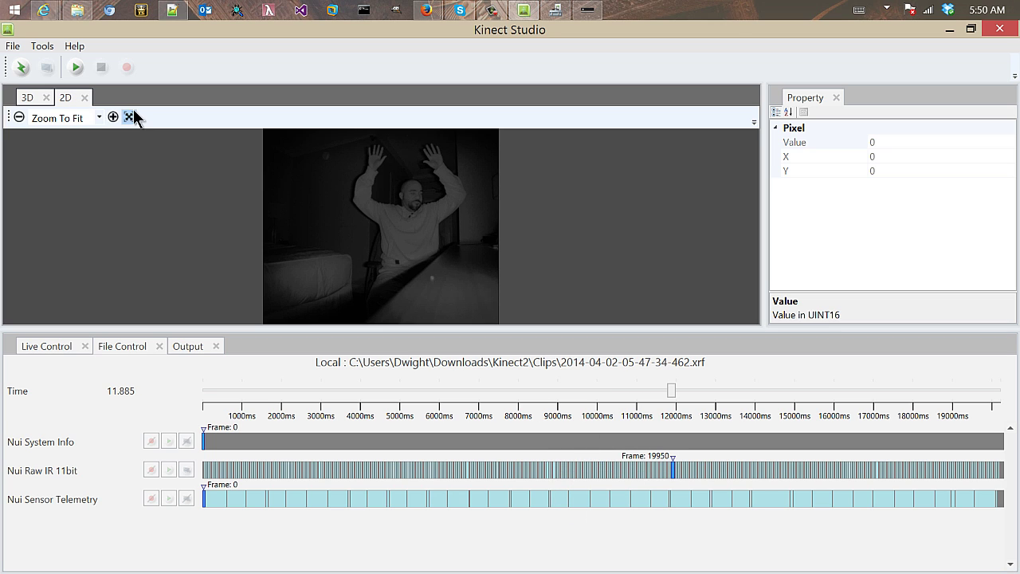